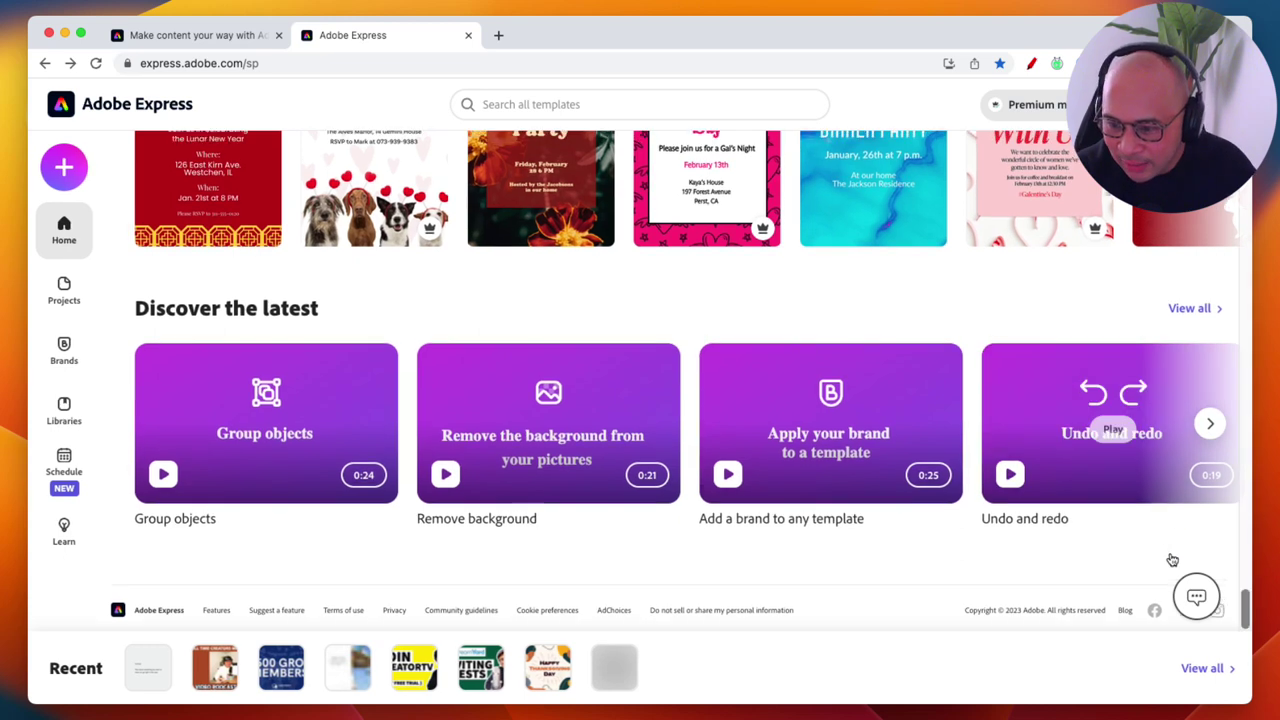
{"action": "scroll", "coordinate": [1169, 557], "scroll_direction": "up", "scroll_amount": 1}
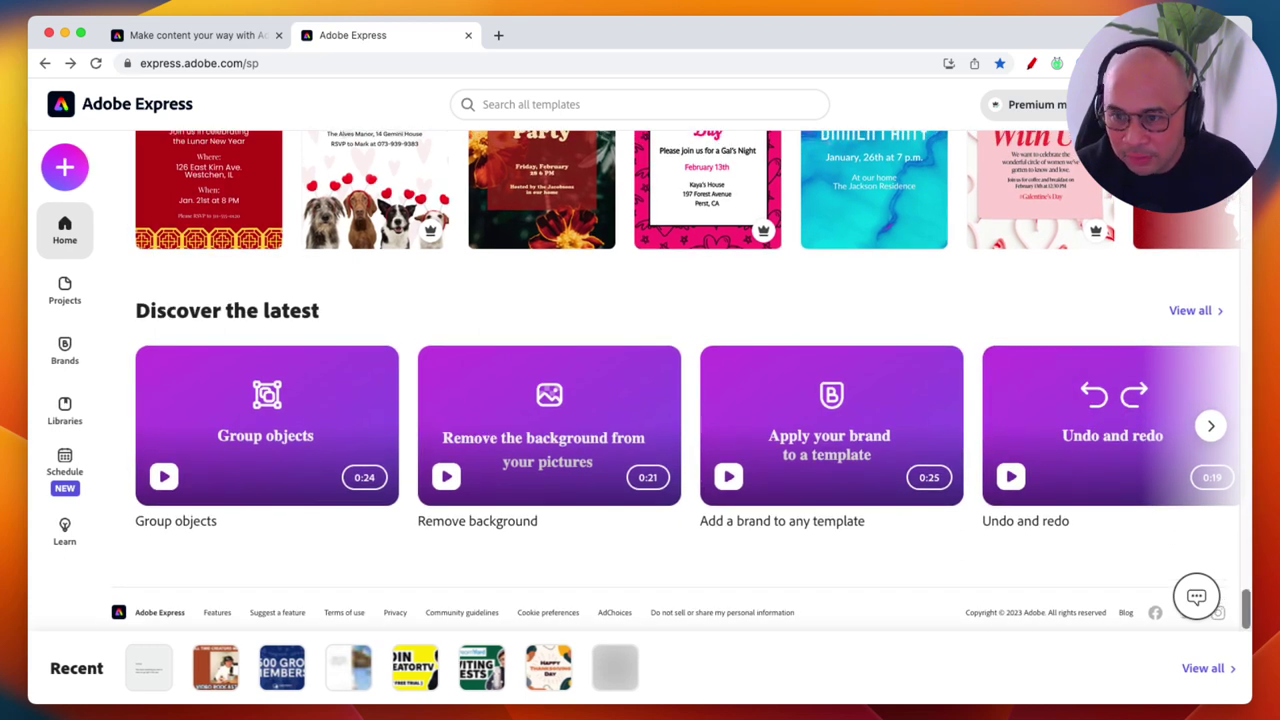
{"action": "left_click", "coordinate": [1031, 63]}
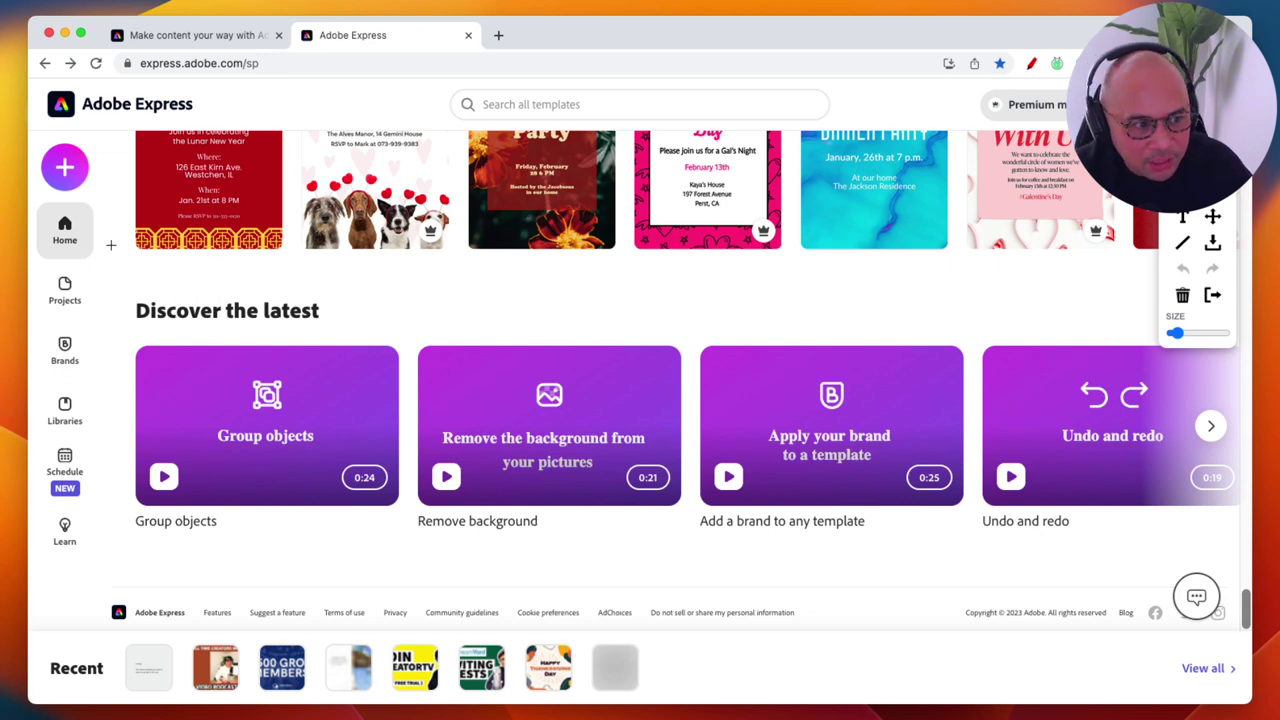
{"action": "left_click_drag", "start_coordinate": [78, 296], "coordinate": [127, 288]}
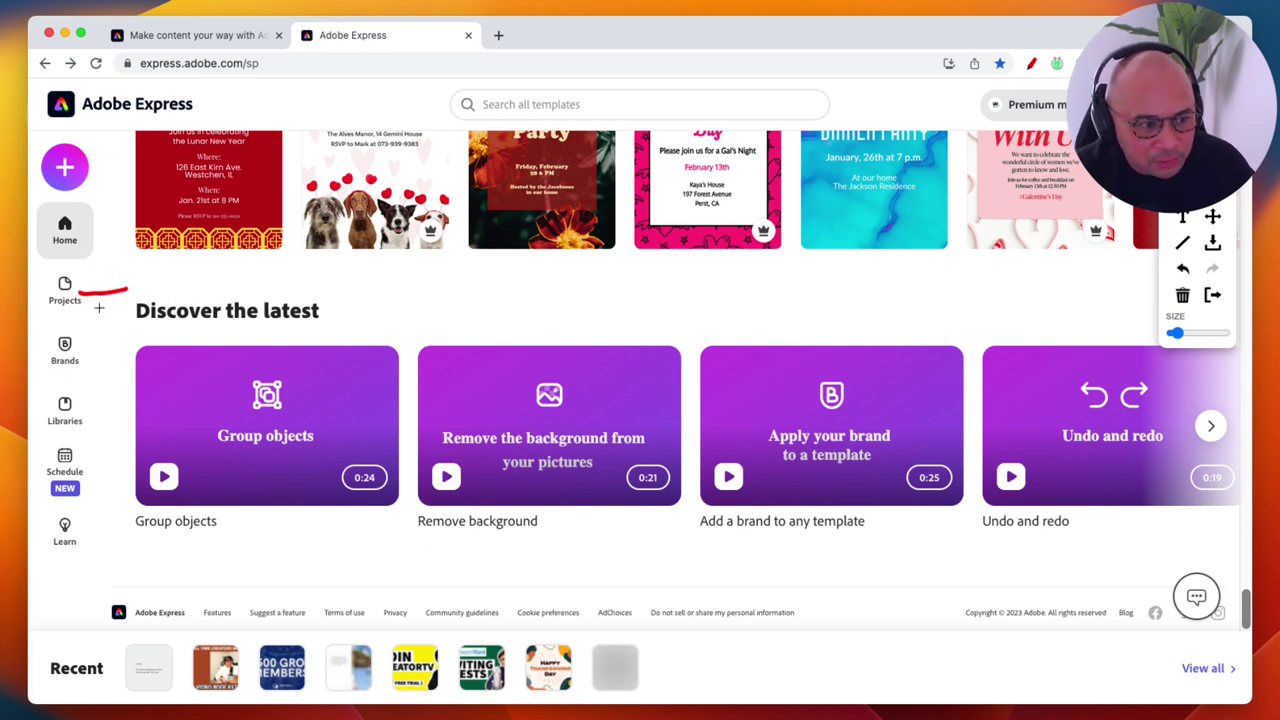
{"action": "left_click_drag", "start_coordinate": [80, 353], "coordinate": [121, 354]}
{"action": "left_click_drag", "start_coordinate": [78, 419], "coordinate": [133, 415]}
{"action": "left_click_drag", "start_coordinate": [74, 461], "coordinate": [116, 463]}
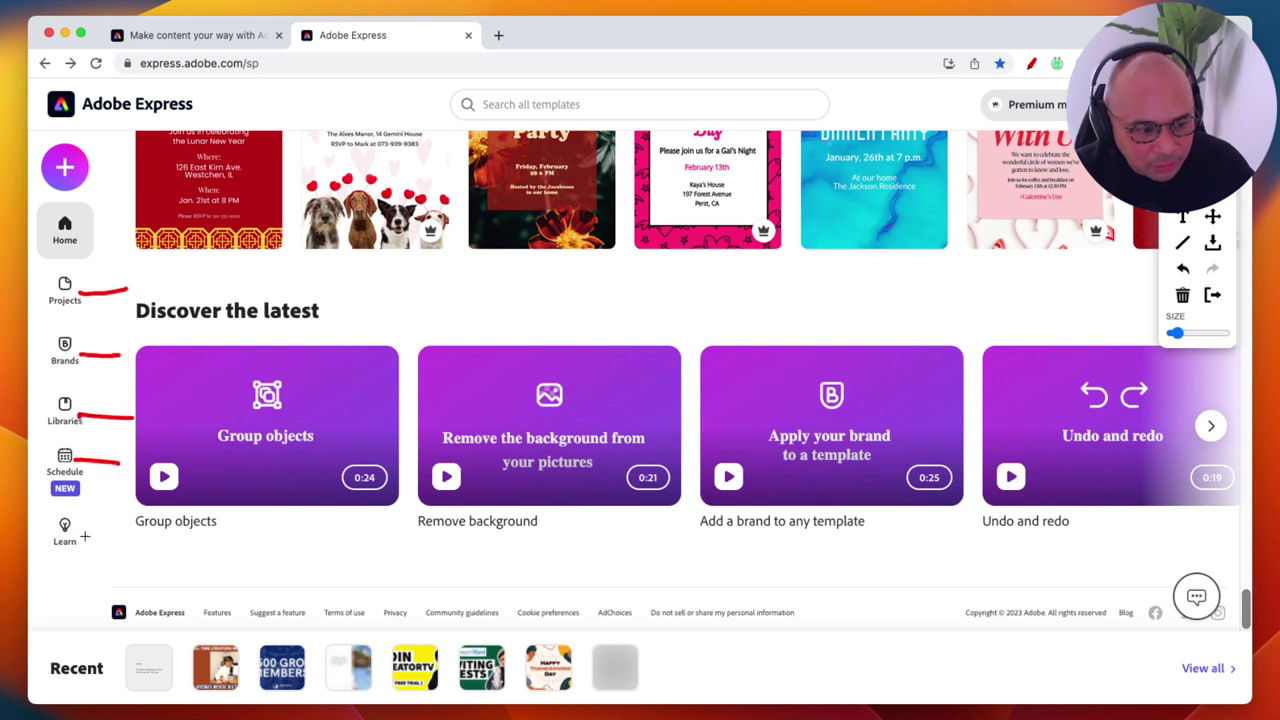
{"action": "left_click_drag", "start_coordinate": [79, 536], "coordinate": [110, 533]}
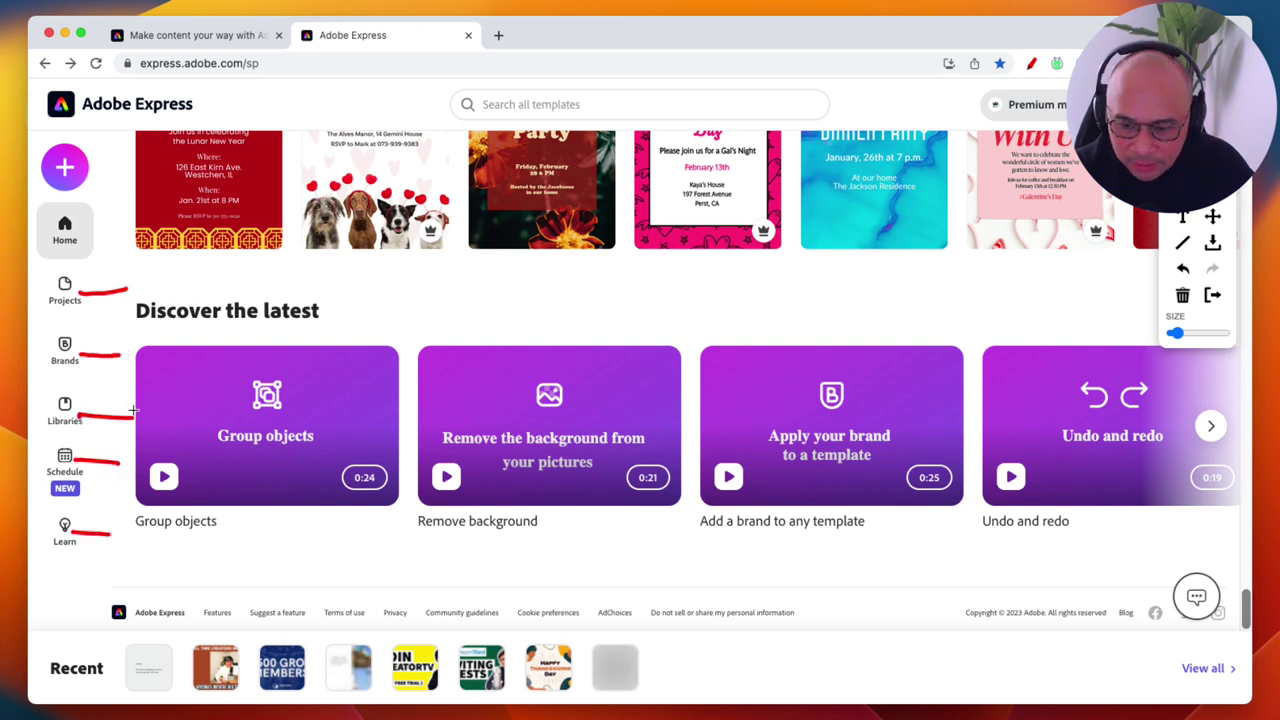
{"action": "key", "text": "Escape"}
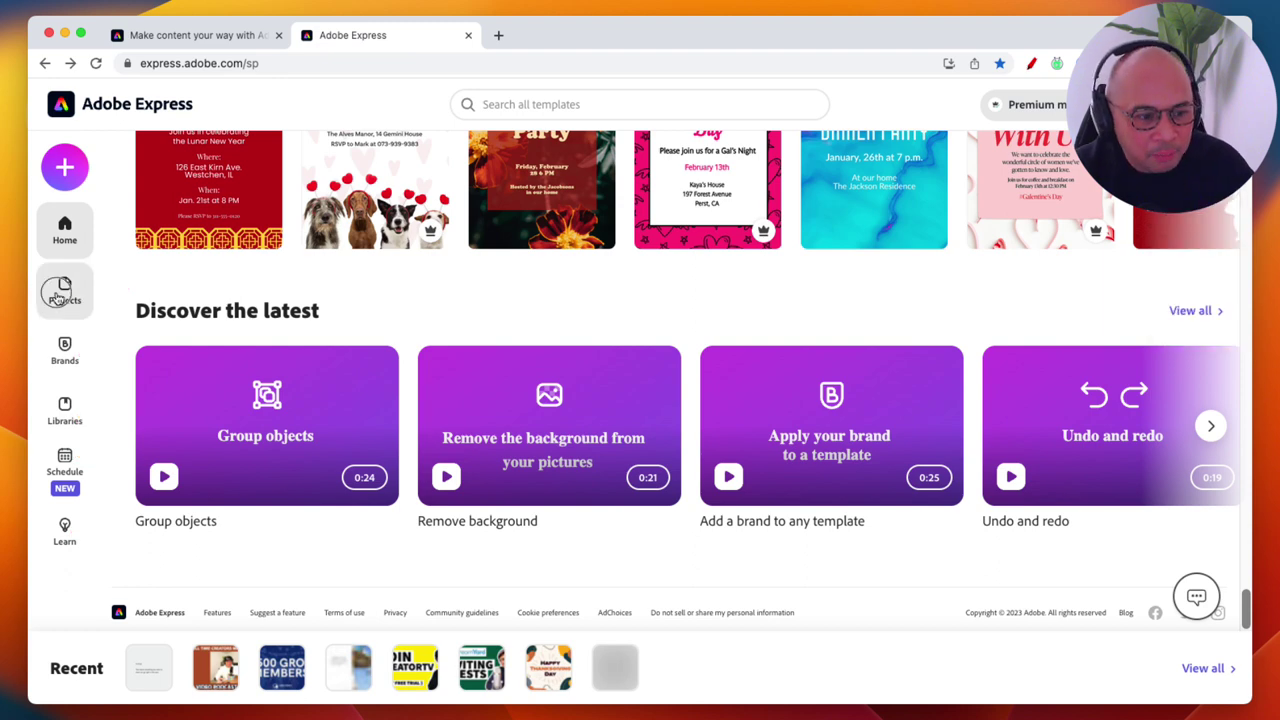
Open the Projects page and check the Shared with you and Recent tabs
{"action": "left_click", "coordinate": [63, 288]}
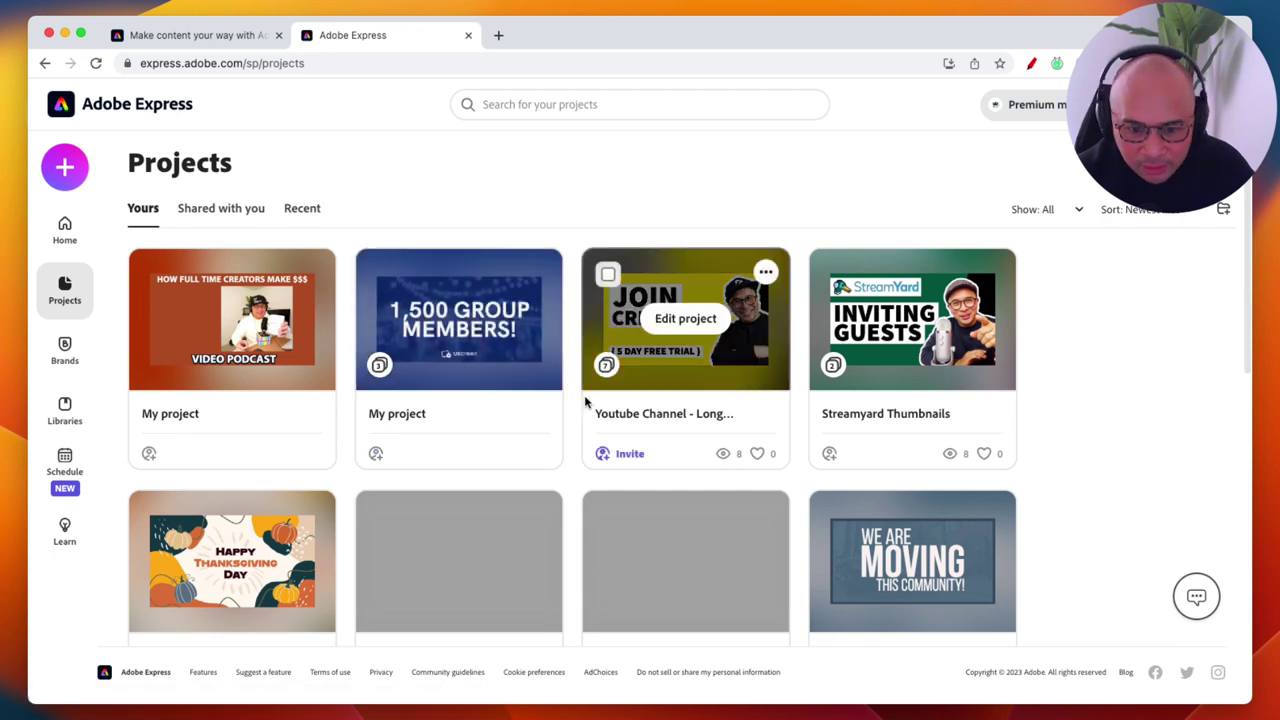
{"action": "scroll", "coordinate": [491, 414], "scroll_direction": "down", "scroll_amount": 1}
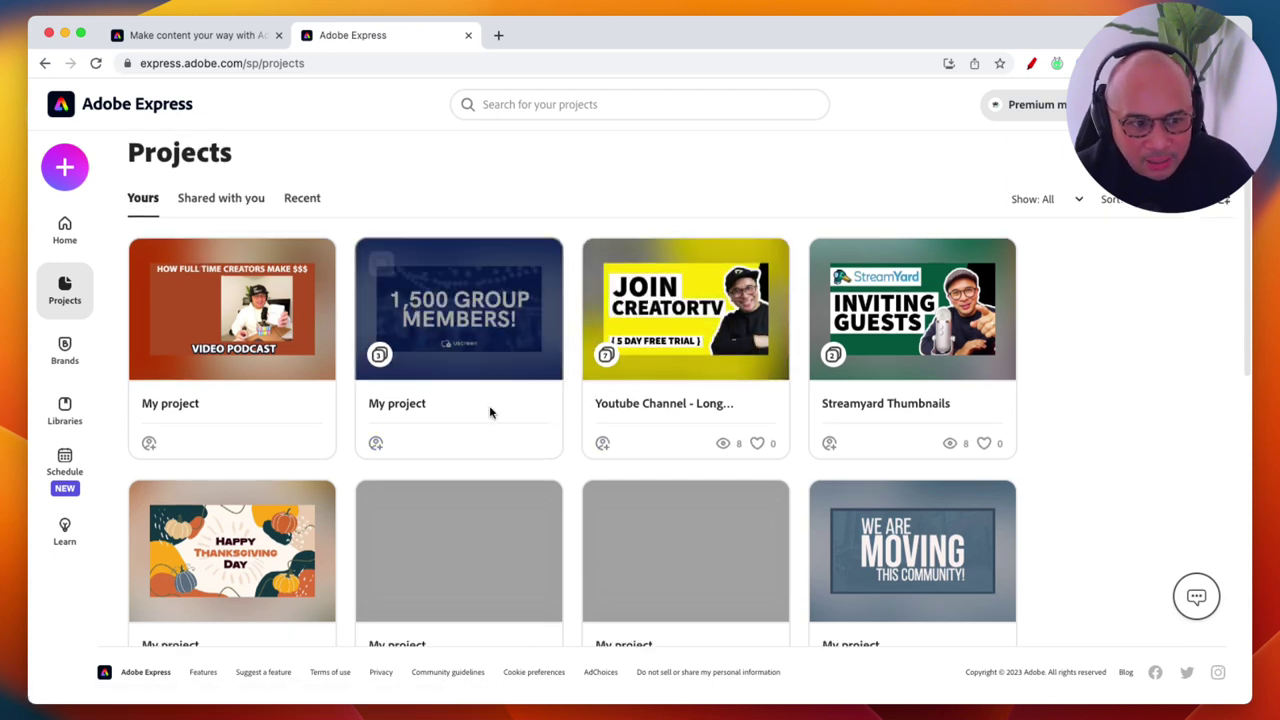
{"action": "left_click", "coordinate": [268, 196]}
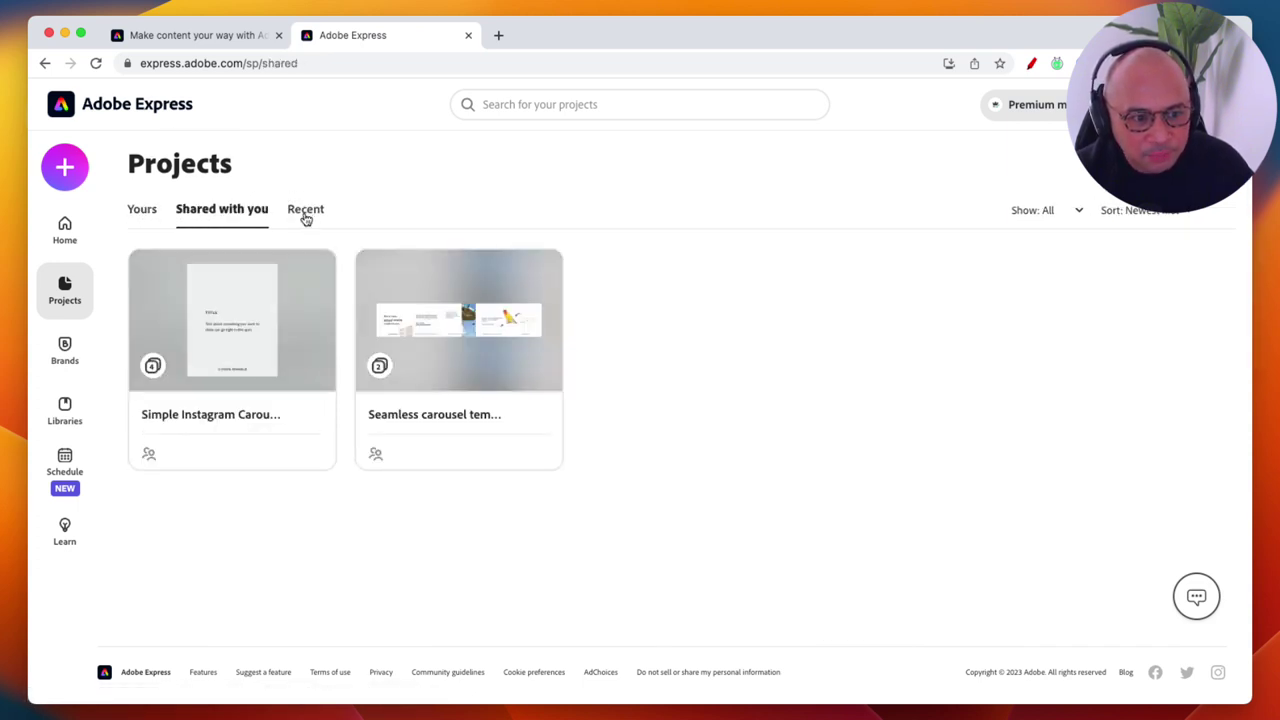
{"action": "left_click", "coordinate": [305, 212]}
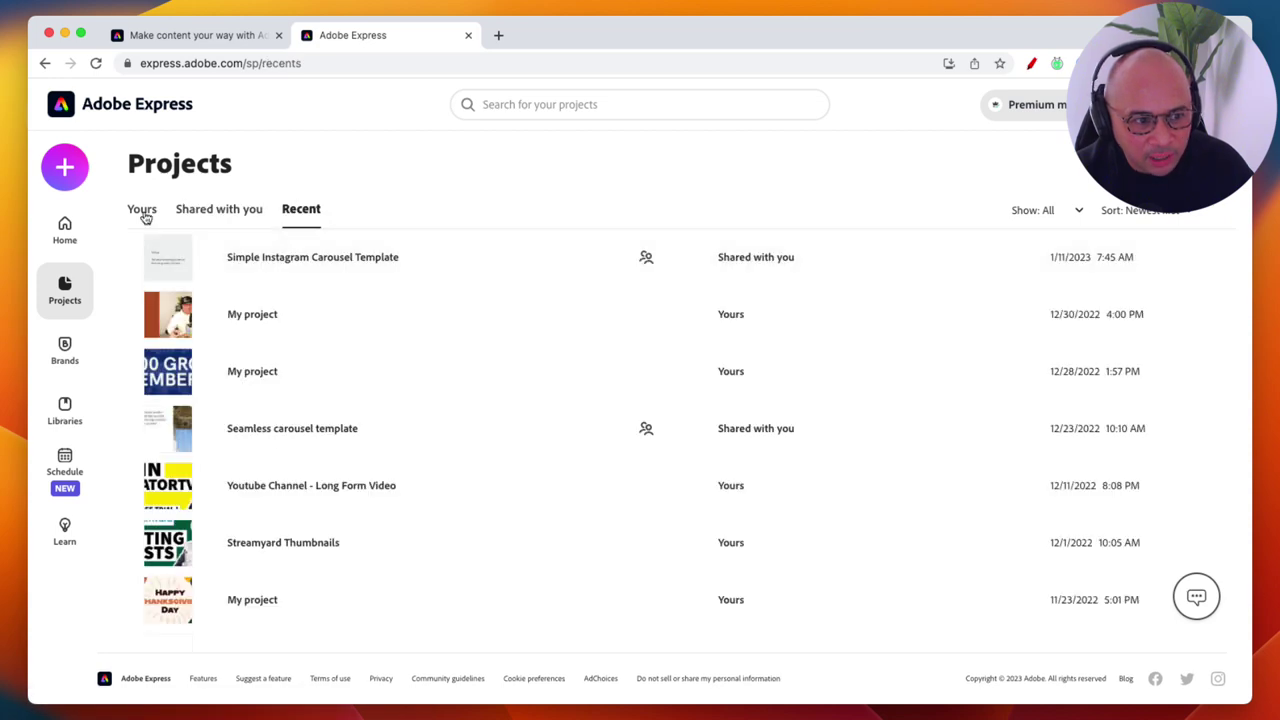
Switch back to Yours and browse designs like Video Podcast, Streamyard and Uscreen Thumbnails
{"action": "left_click", "coordinate": [143, 213]}
{"action": "scroll", "coordinate": [522, 437], "scroll_direction": "down", "scroll_amount": 5}
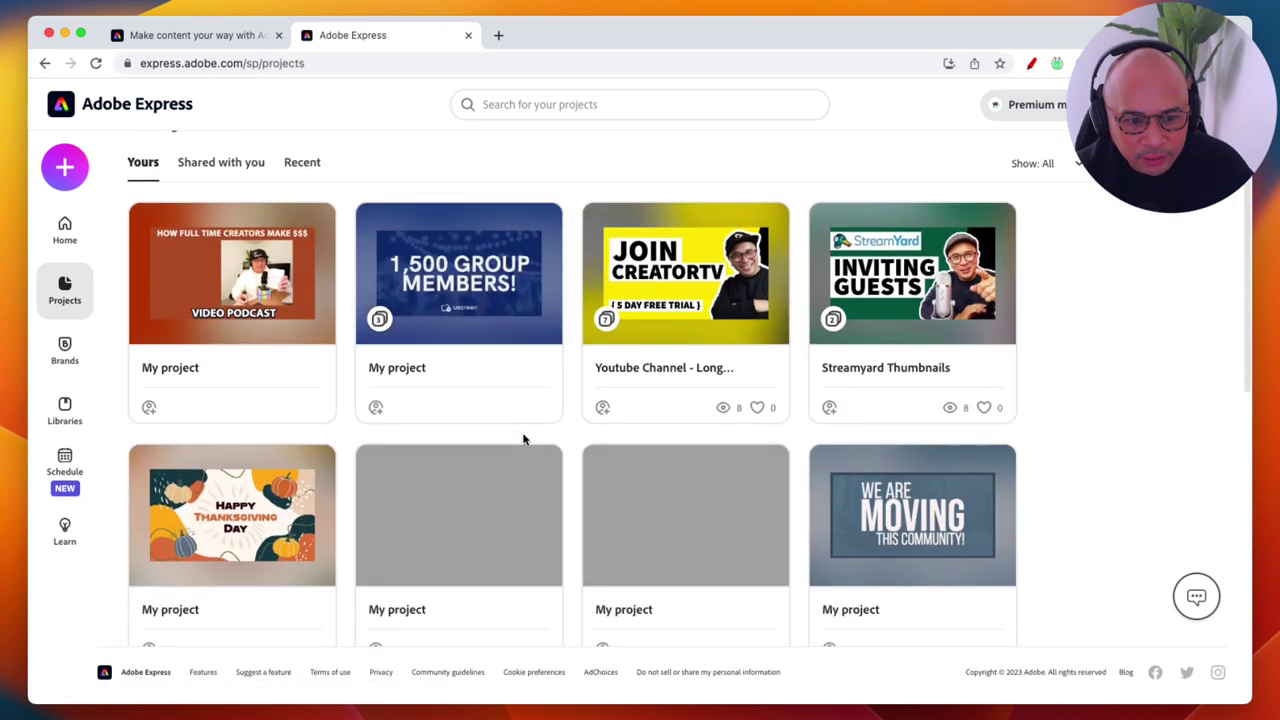
{"action": "scroll", "coordinate": [522, 437], "scroll_direction": "down", "scroll_amount": 3}
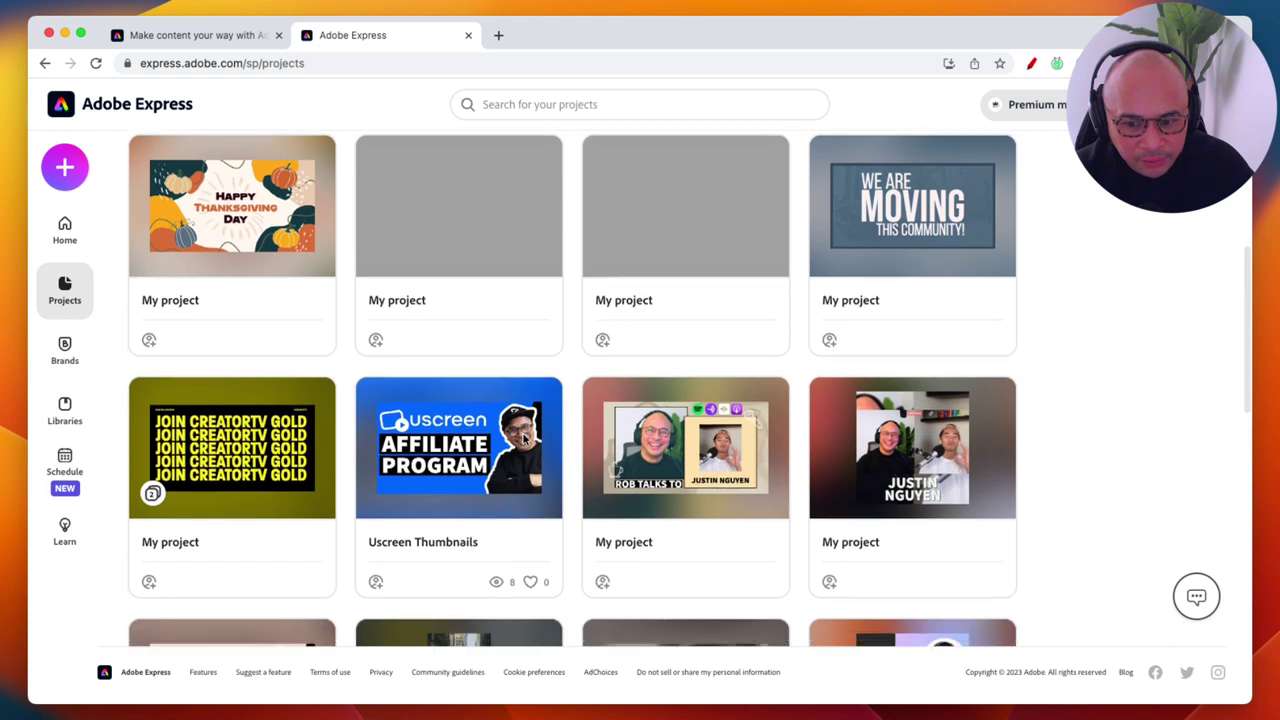
{"action": "scroll", "coordinate": [510, 437], "scroll_direction": "up", "scroll_amount": 5}
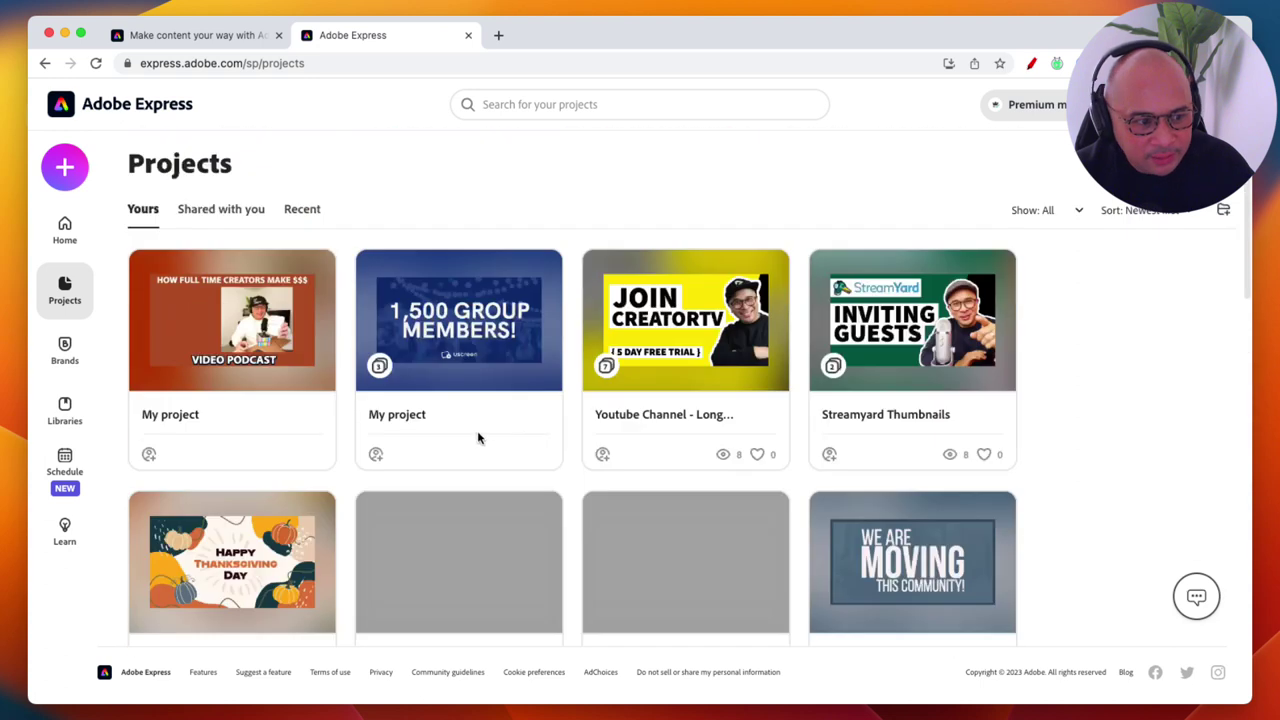
Open the Uscreen brand kit and review its logos, #006AFF colour and HK Grotesk/Proxima Nova fonts
{"action": "left_click", "coordinate": [65, 355]}
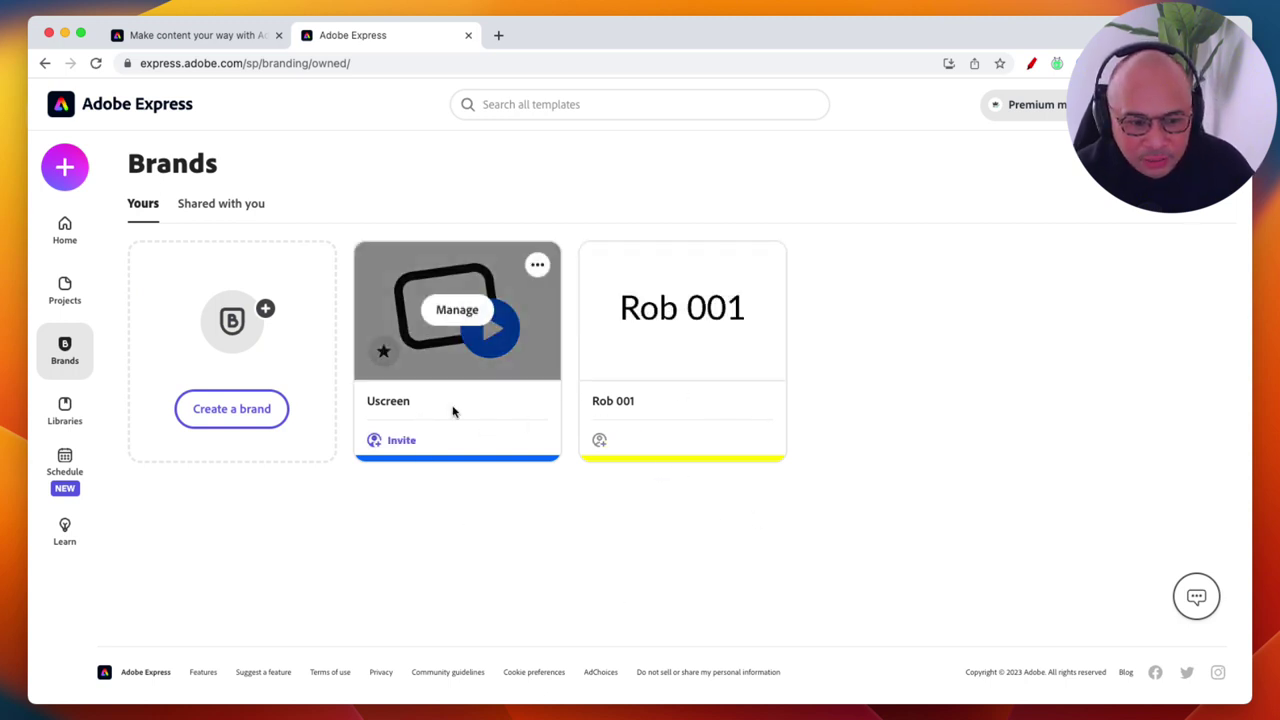
{"action": "left_click", "coordinate": [449, 314]}
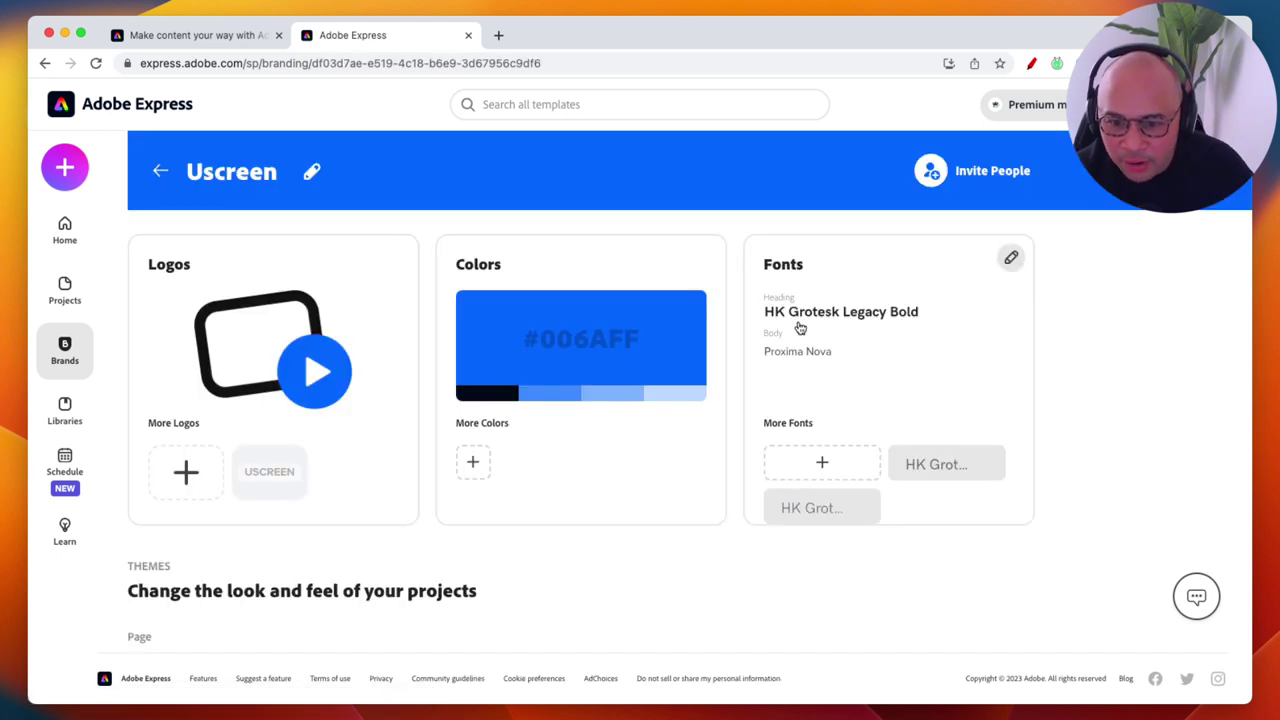
{"action": "scroll", "coordinate": [308, 344], "scroll_direction": "down", "scroll_amount": 3}
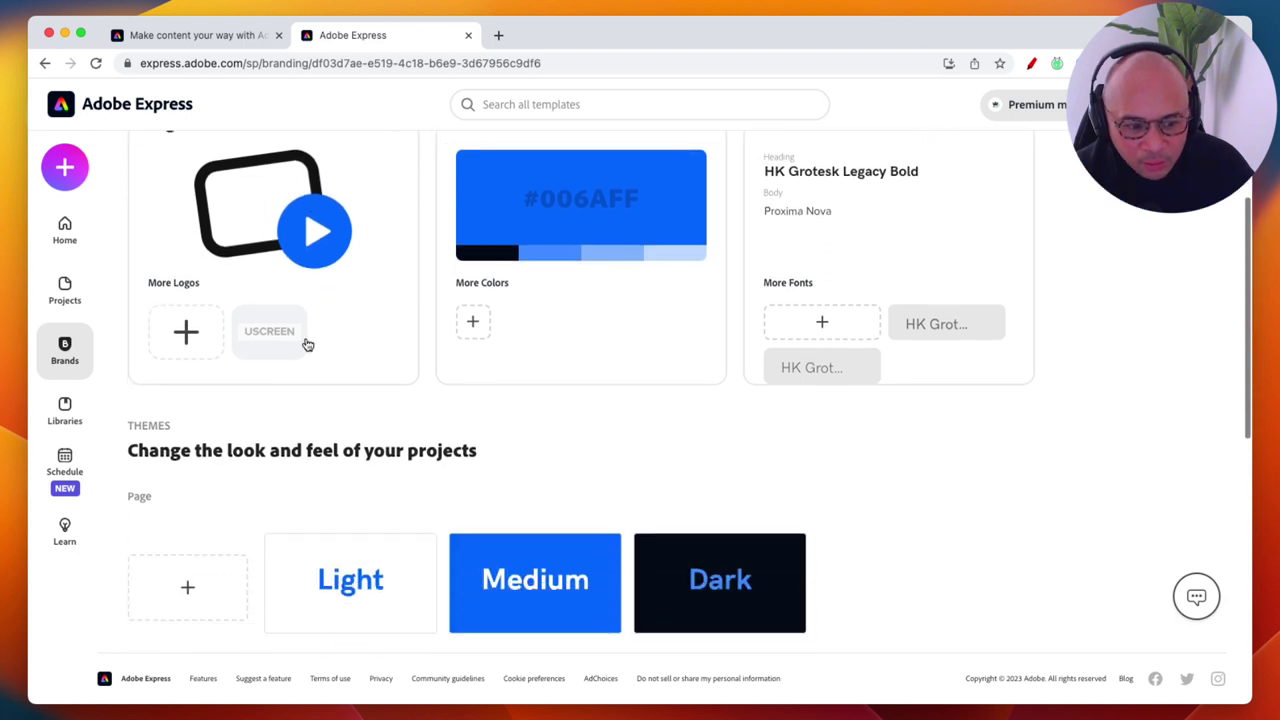
{"action": "scroll", "coordinate": [306, 343], "scroll_direction": "down", "scroll_amount": 4}
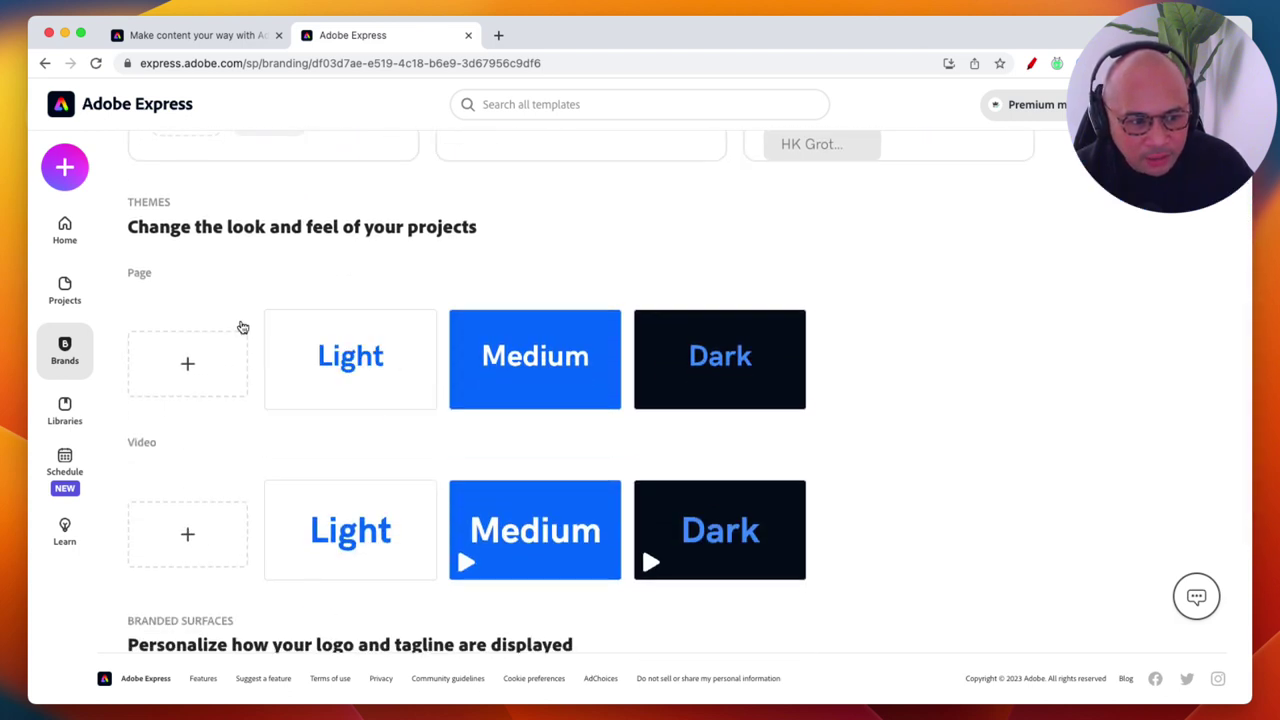
{"action": "scroll", "coordinate": [243, 327], "scroll_direction": "down", "scroll_amount": 1}
{"action": "scroll", "coordinate": [243, 327], "scroll_direction": "down", "scroll_amount": 3}
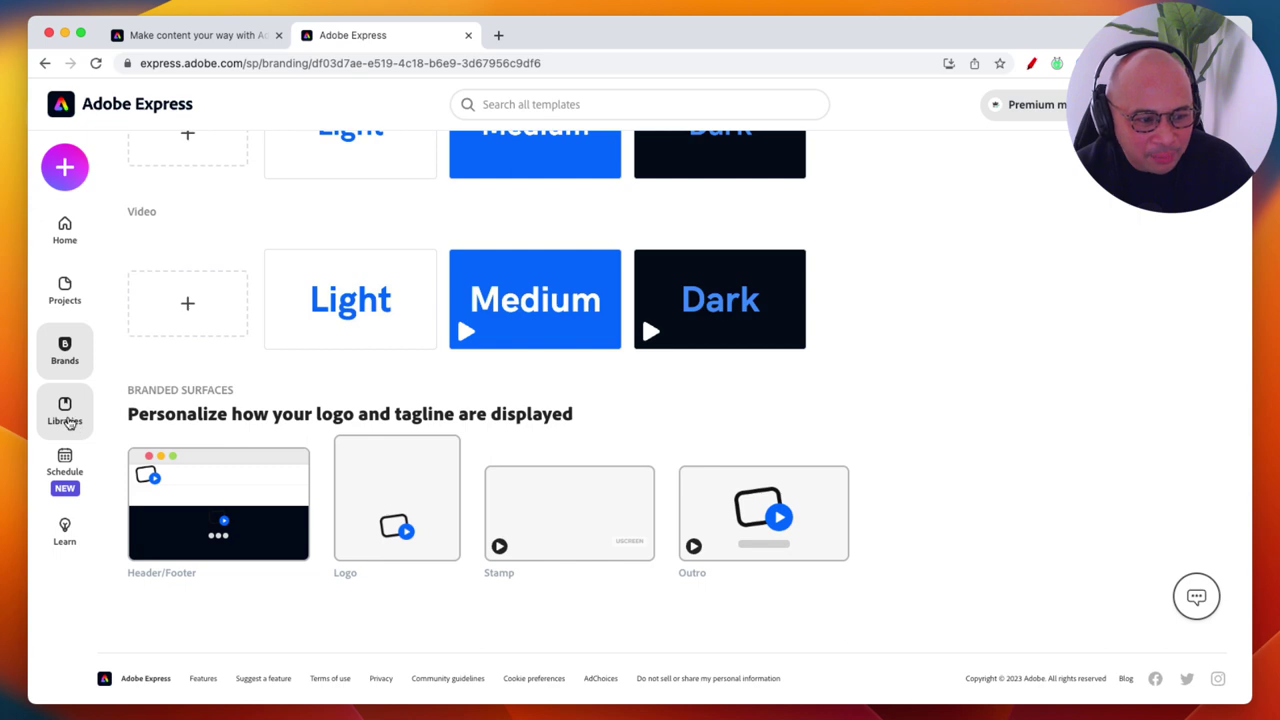
{"action": "scroll", "coordinate": [183, 420], "scroll_direction": "up", "scroll_amount": 10}
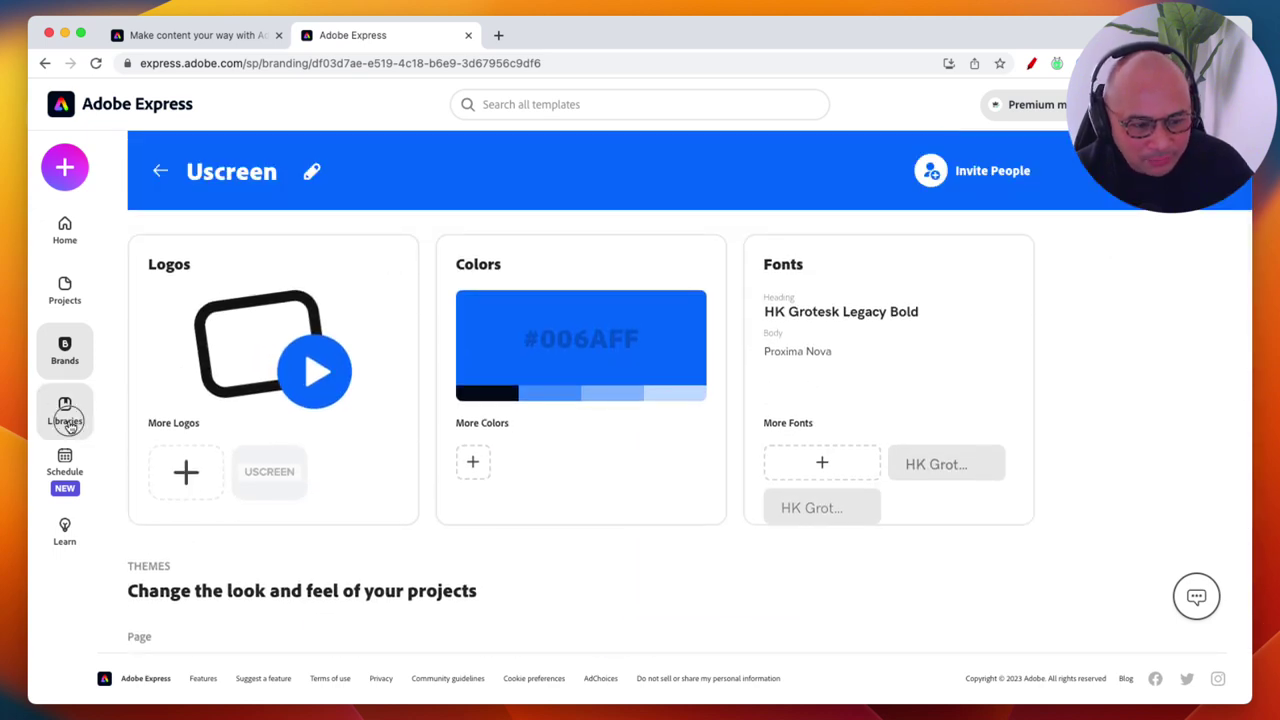
Go to Libraries and browse the image assets in the CreatorTV Guests library
{"action": "left_click", "coordinate": [66, 414]}
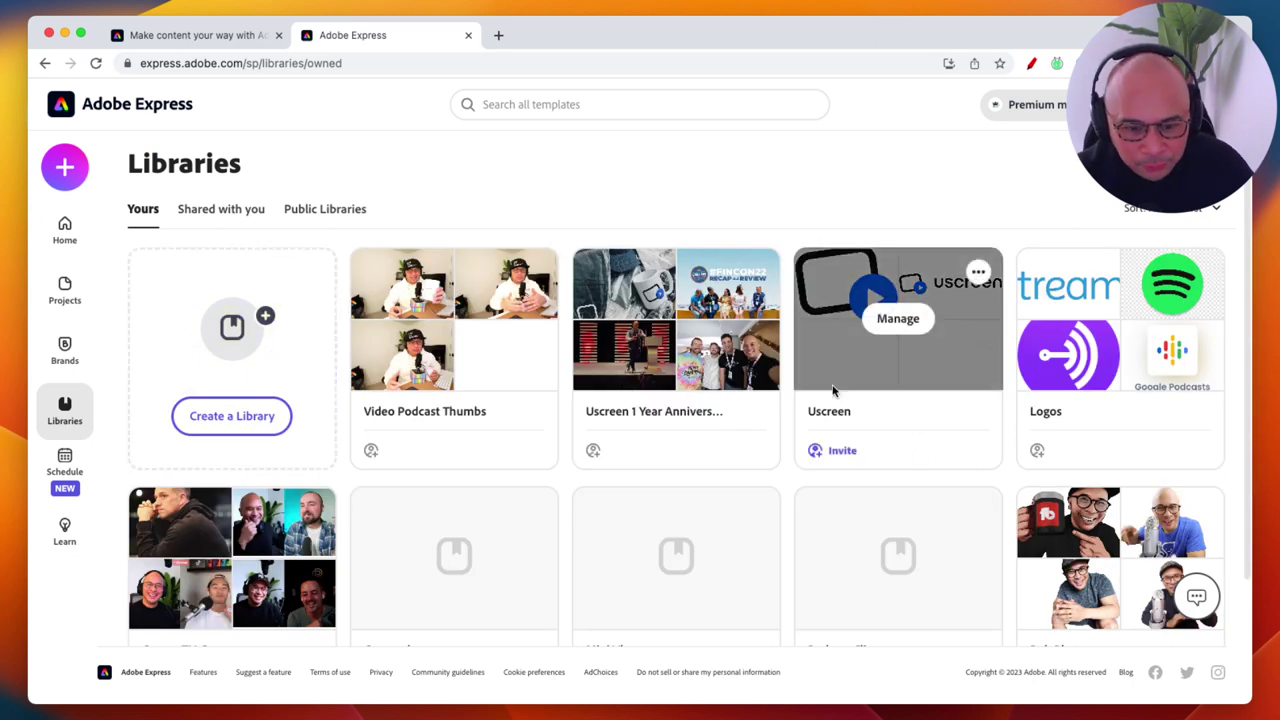
{"action": "scroll", "coordinate": [680, 380], "scroll_direction": "down", "scroll_amount": 2}
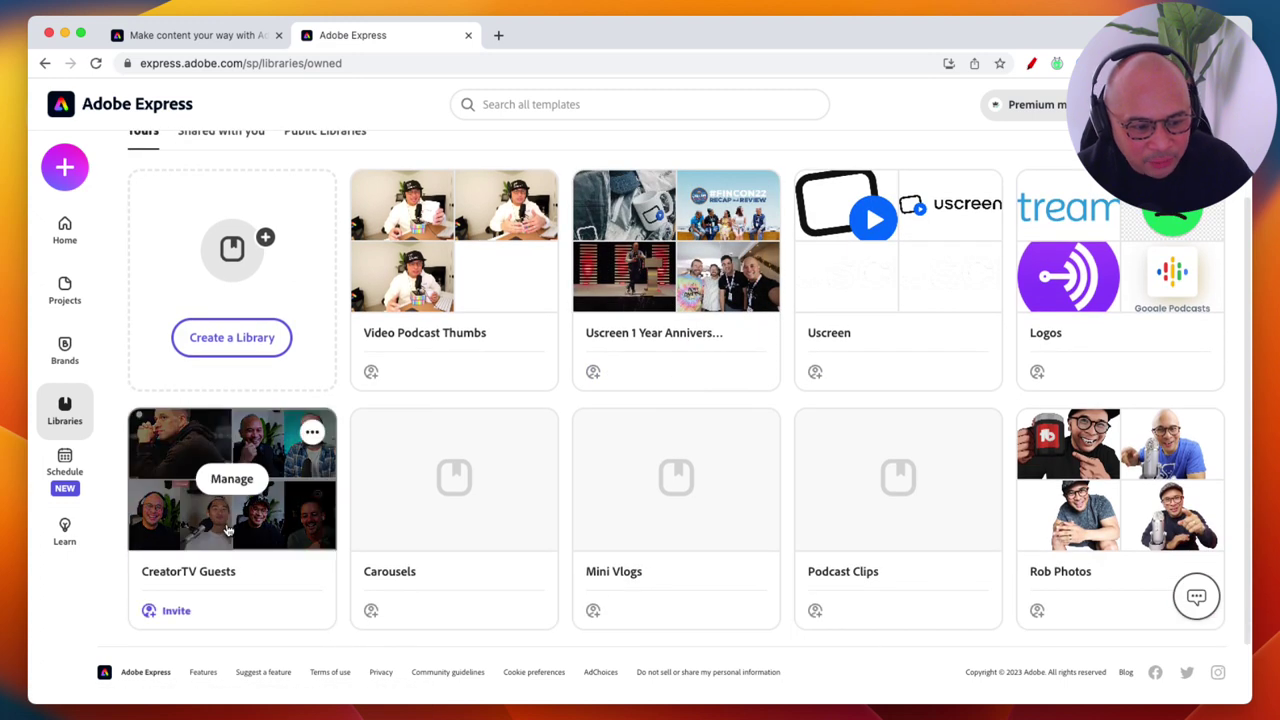
{"action": "left_click", "coordinate": [248, 527]}
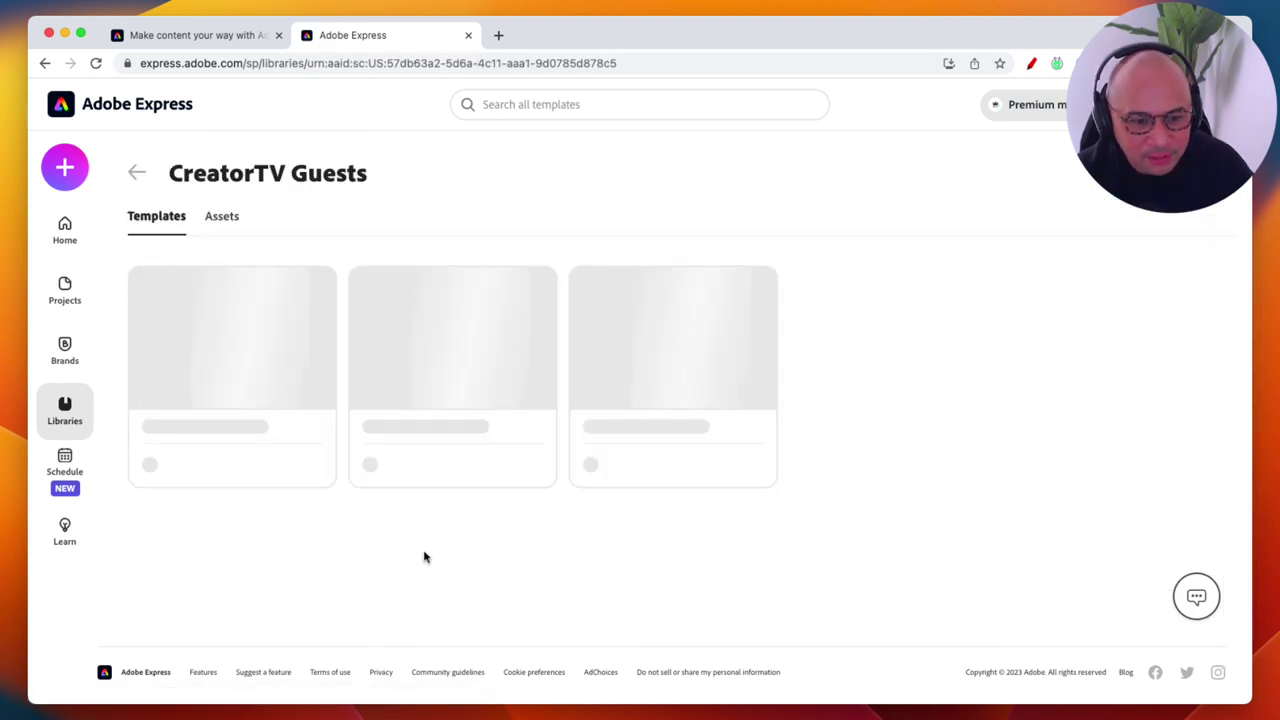
{"action": "left_click", "coordinate": [213, 215]}
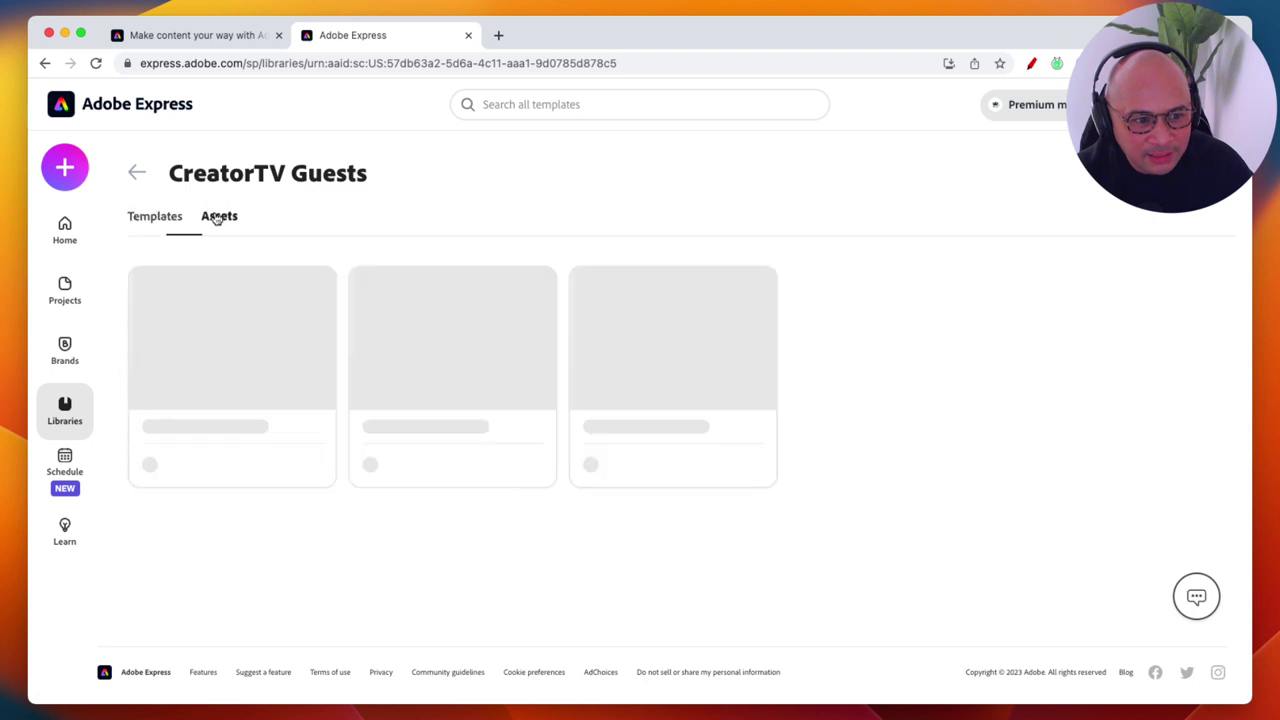
{"action": "mouse_move", "coordinate": [464, 352]}
{"action": "scroll", "coordinate": [464, 352], "scroll_direction": "down", "scroll_amount": 5}
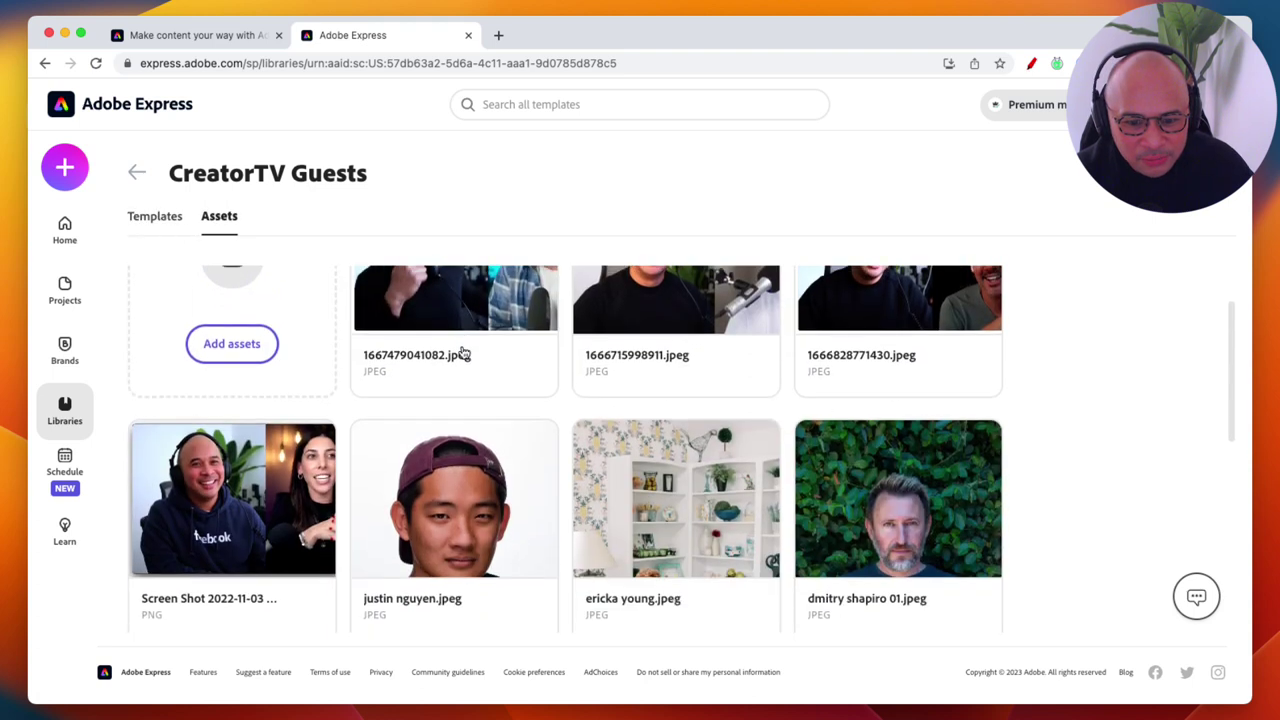
{"action": "scroll", "coordinate": [464, 352], "scroll_direction": "down", "scroll_amount": 2}
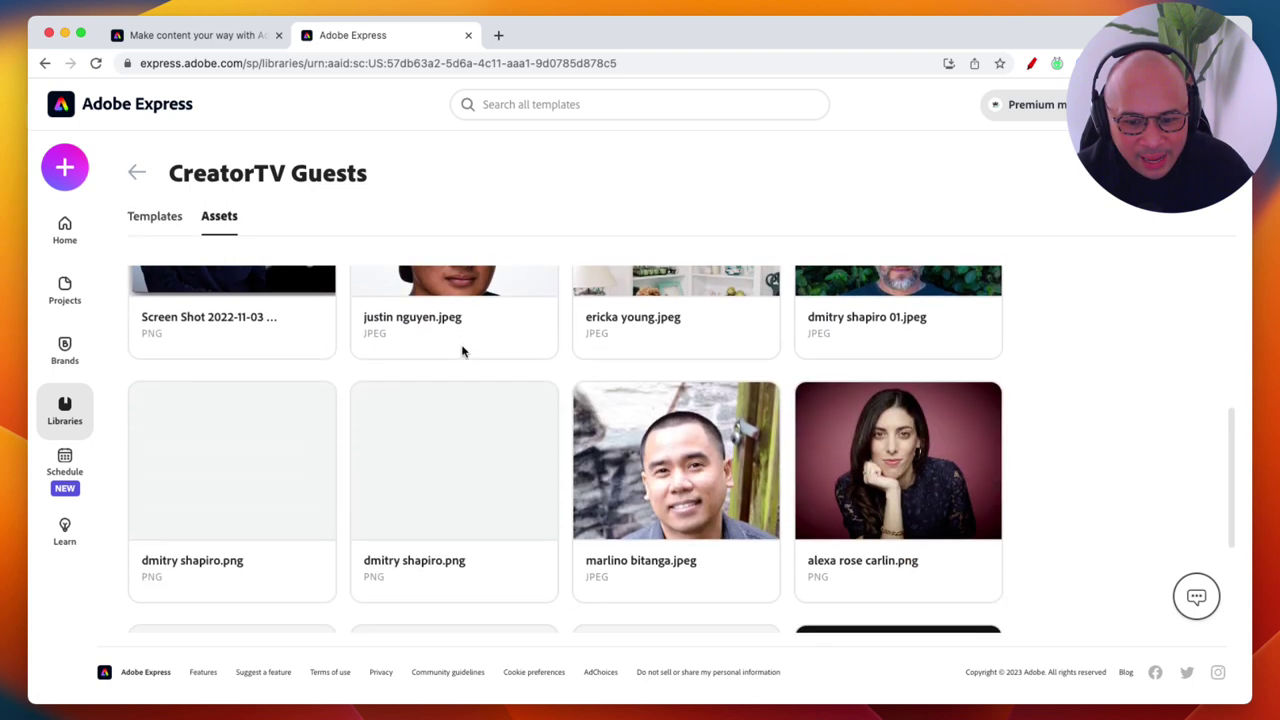
{"action": "scroll", "coordinate": [463, 351], "scroll_direction": "down", "scroll_amount": 2}
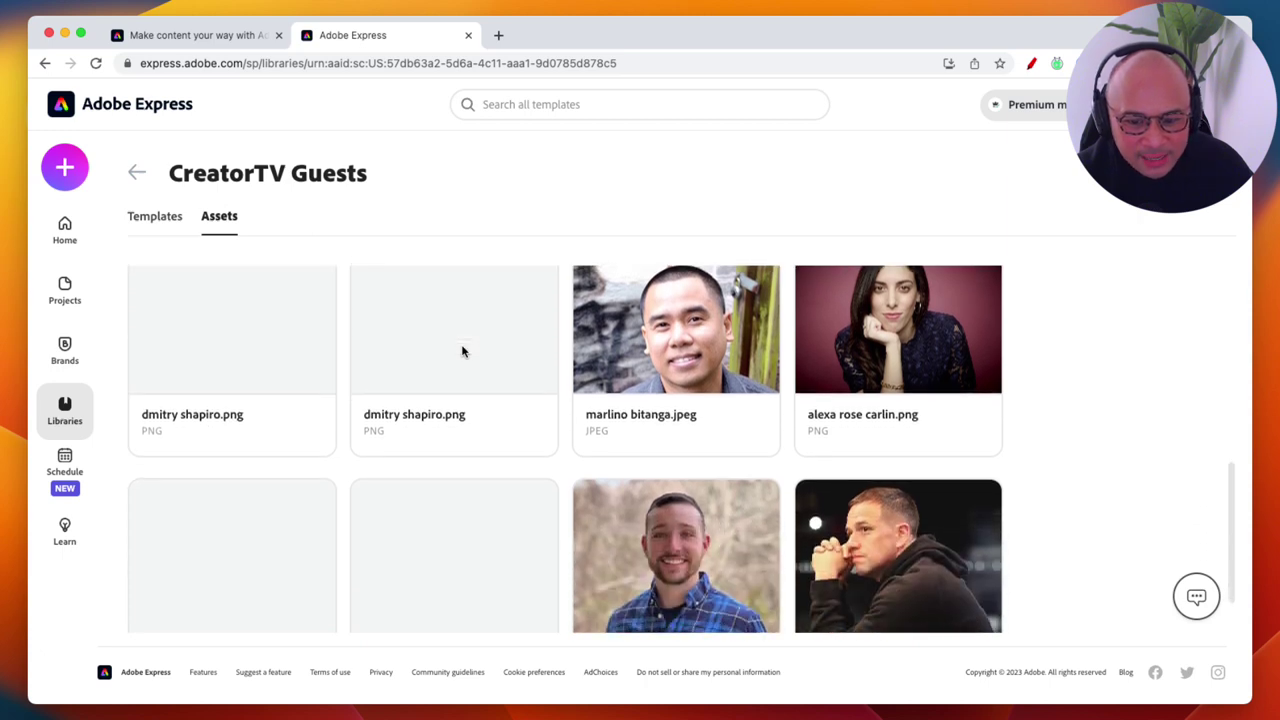
{"action": "scroll", "coordinate": [463, 351], "scroll_direction": "down", "scroll_amount": 2}
{"action": "scroll", "coordinate": [463, 351], "scroll_direction": "up", "scroll_amount": 10}
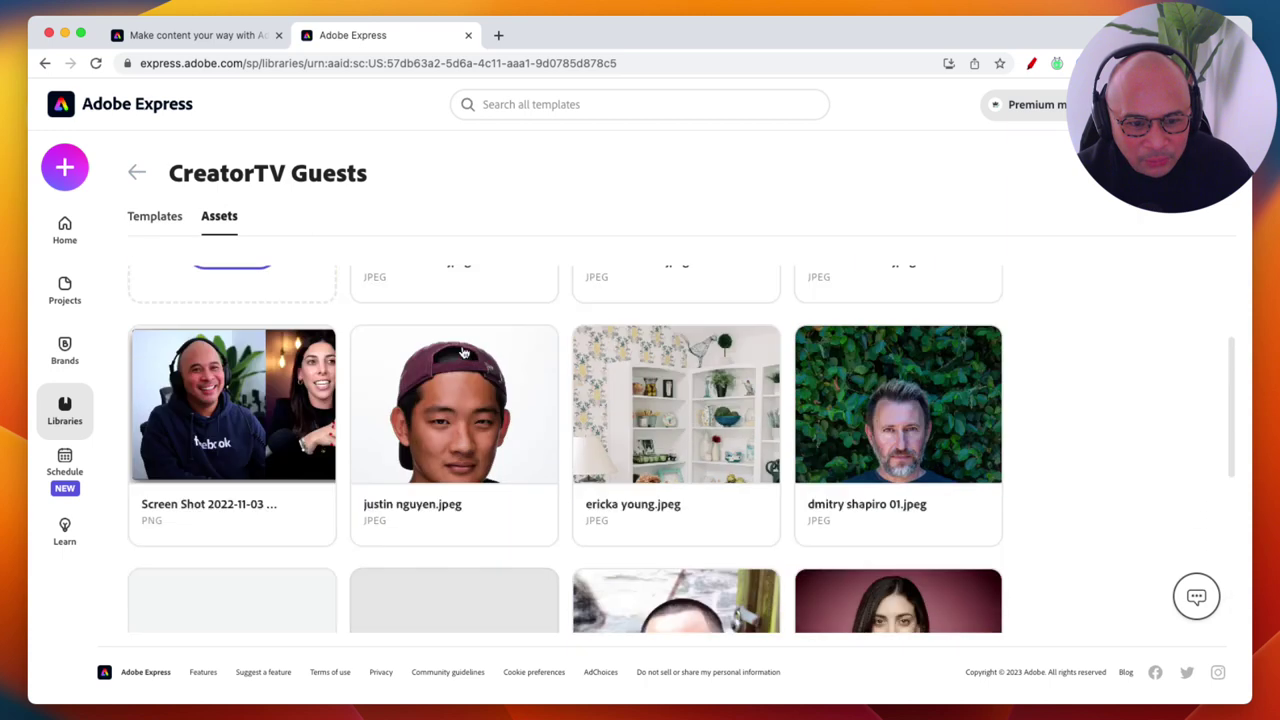
Browse the Logos library's image assets, then return to the overview of all libraries
{"action": "left_click", "coordinate": [137, 172]}
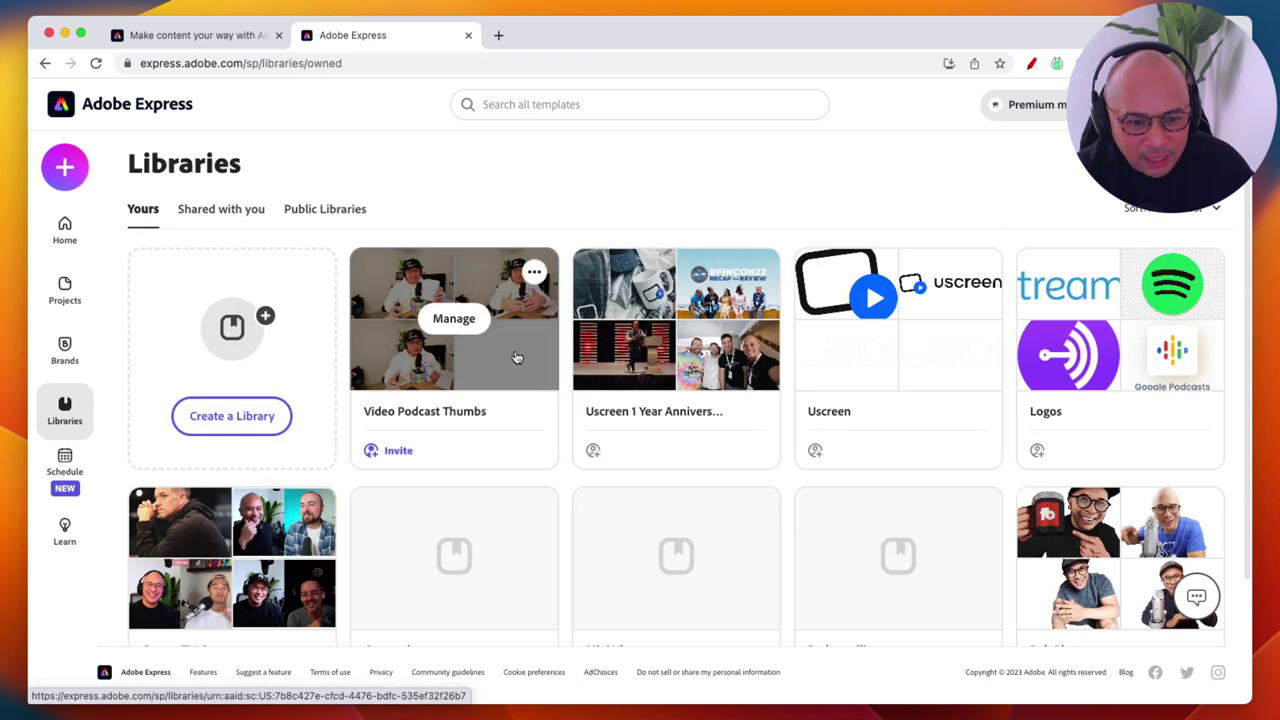
{"action": "scroll", "coordinate": [628, 366], "scroll_direction": "down", "scroll_amount": 2}
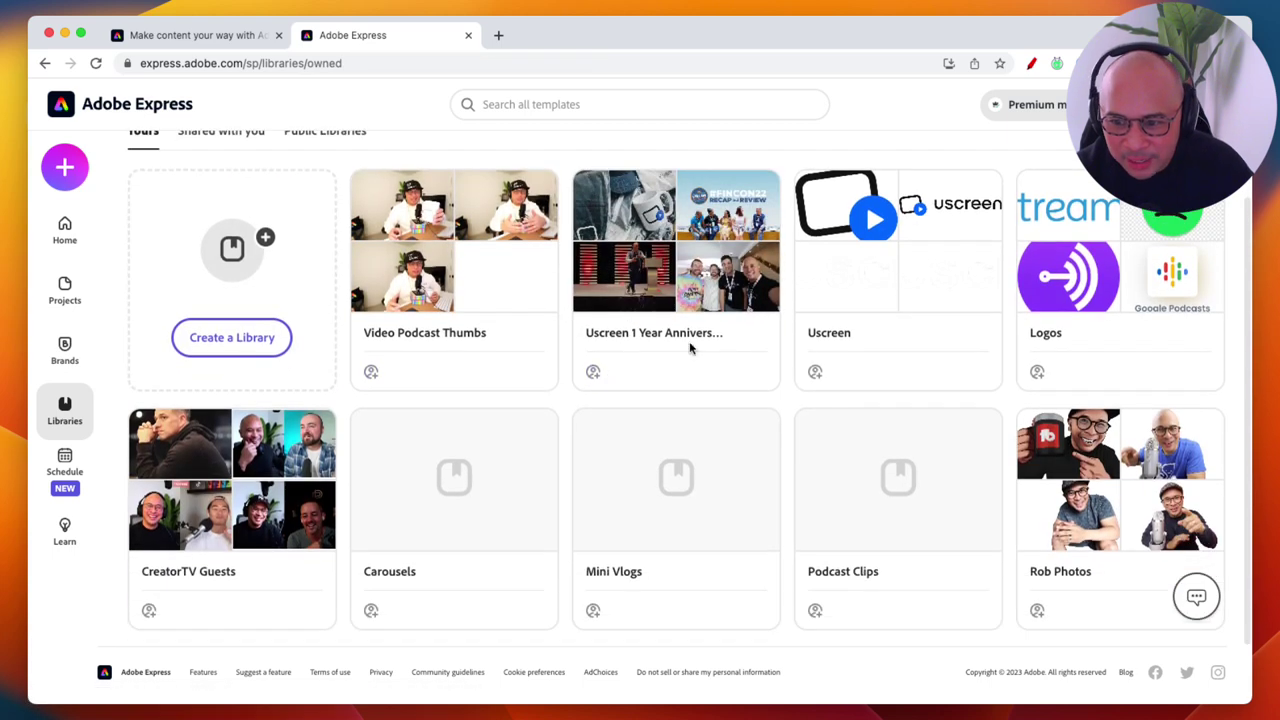
{"action": "left_click", "coordinate": [1115, 272]}
{"action": "left_click", "coordinate": [222, 216]}
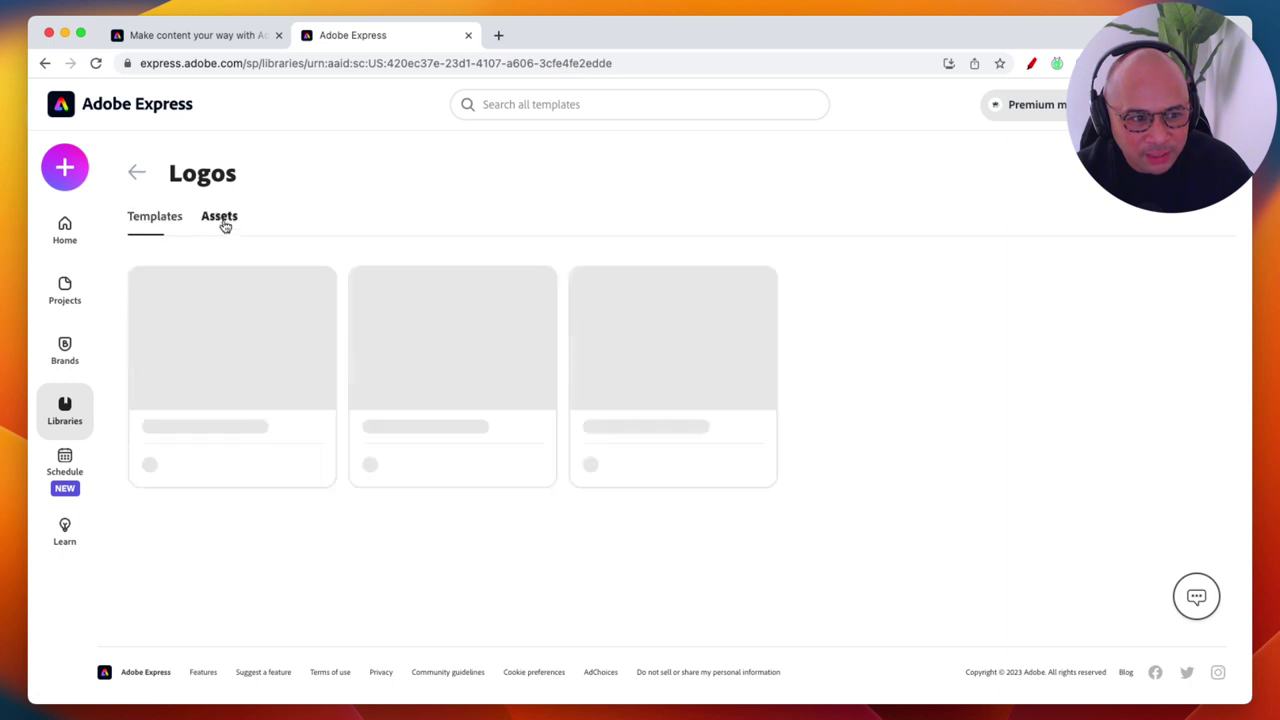
{"action": "scroll", "coordinate": [541, 420], "scroll_direction": "down", "scroll_amount": 2}
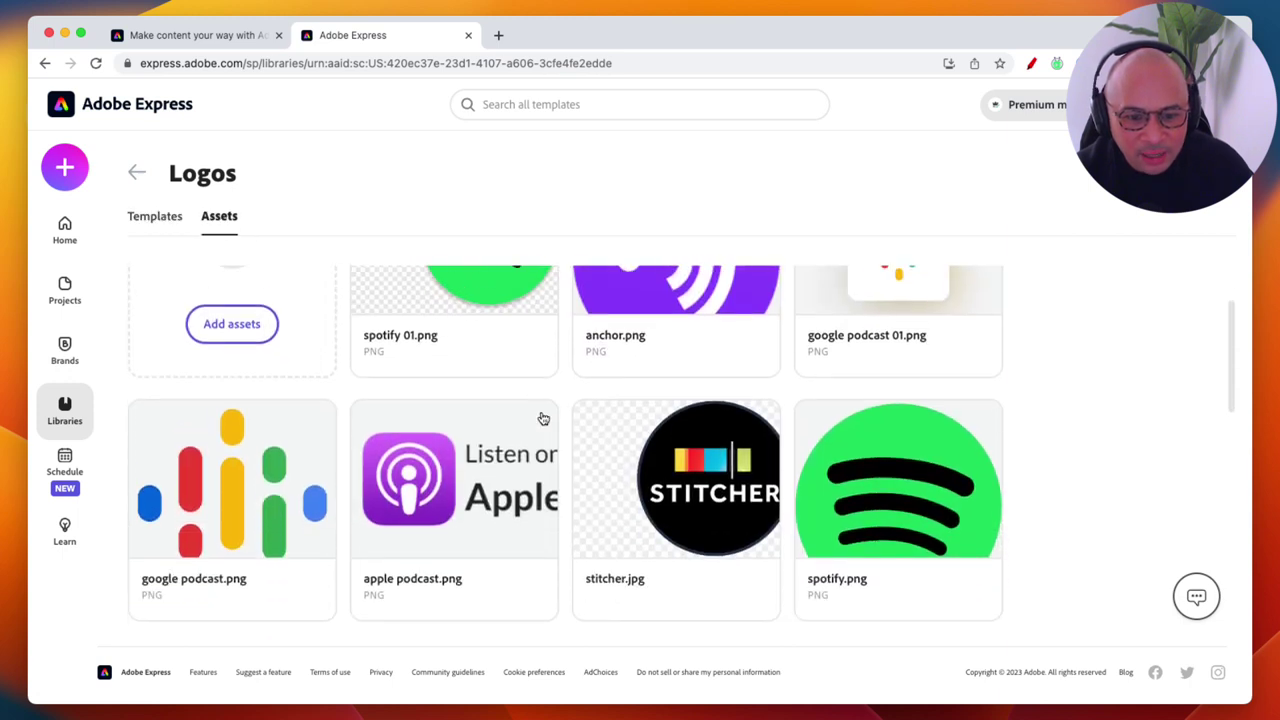
{"action": "scroll", "coordinate": [541, 418], "scroll_direction": "up", "scroll_amount": 2}
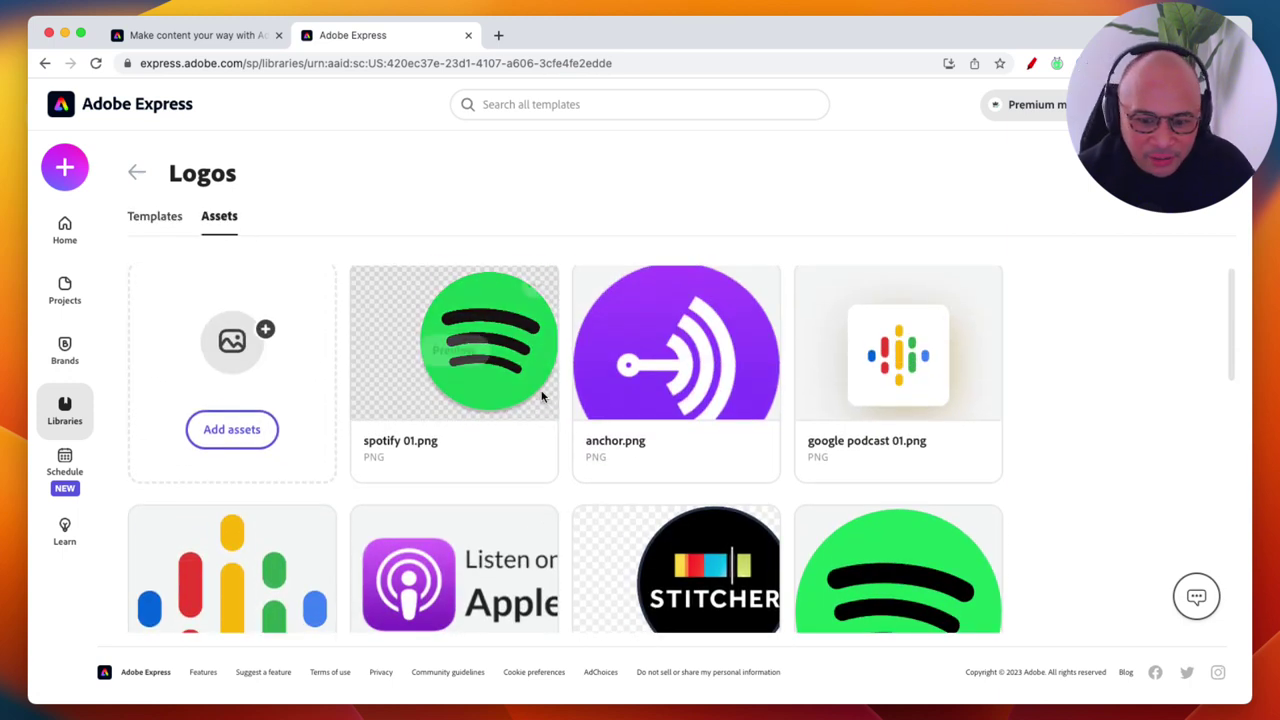
{"action": "scroll", "coordinate": [543, 397], "scroll_direction": "down", "scroll_amount": 3}
{"action": "left_click", "coordinate": [135, 174]}
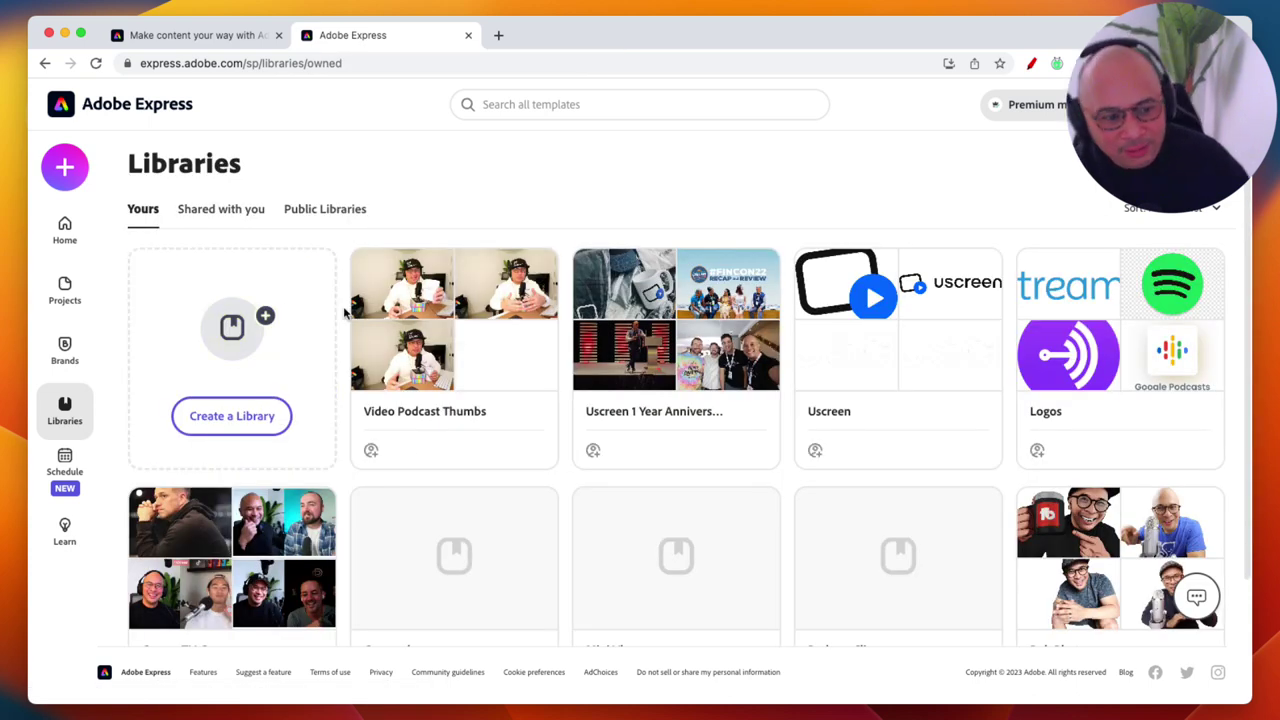
Open the Schedule calendar for the week of 15 Jan 2023, then return to the Libraries tab
{"action": "left_click", "coordinate": [60, 485]}
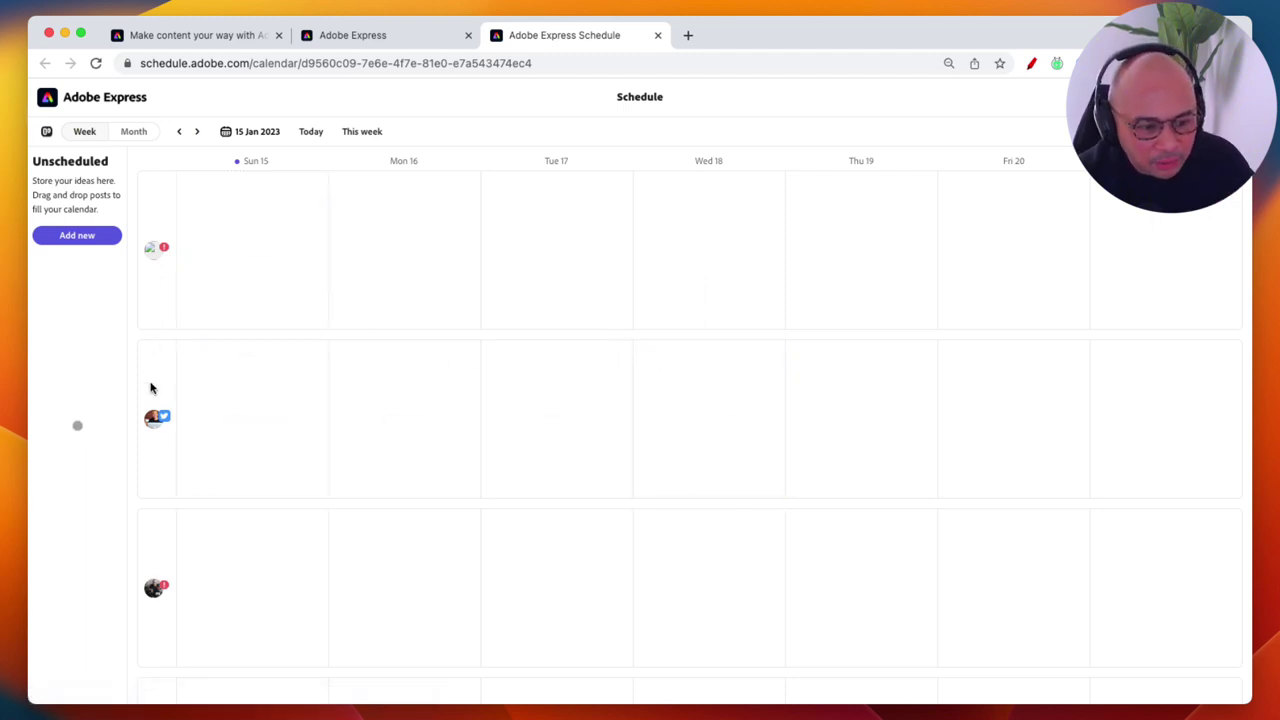
{"action": "scroll", "coordinate": [151, 388], "scroll_direction": "down", "scroll_amount": 5}
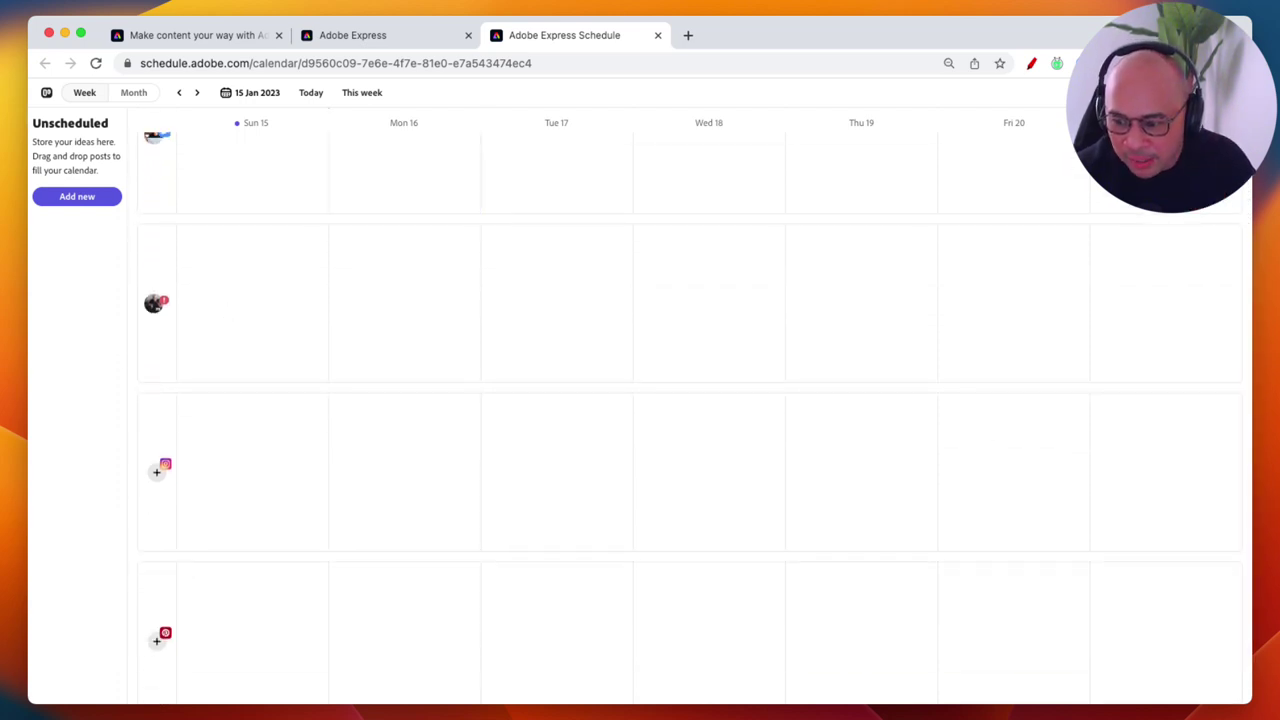
{"action": "left_click", "coordinate": [493, 10]}
{"action": "left_click", "coordinate": [266, 217]}
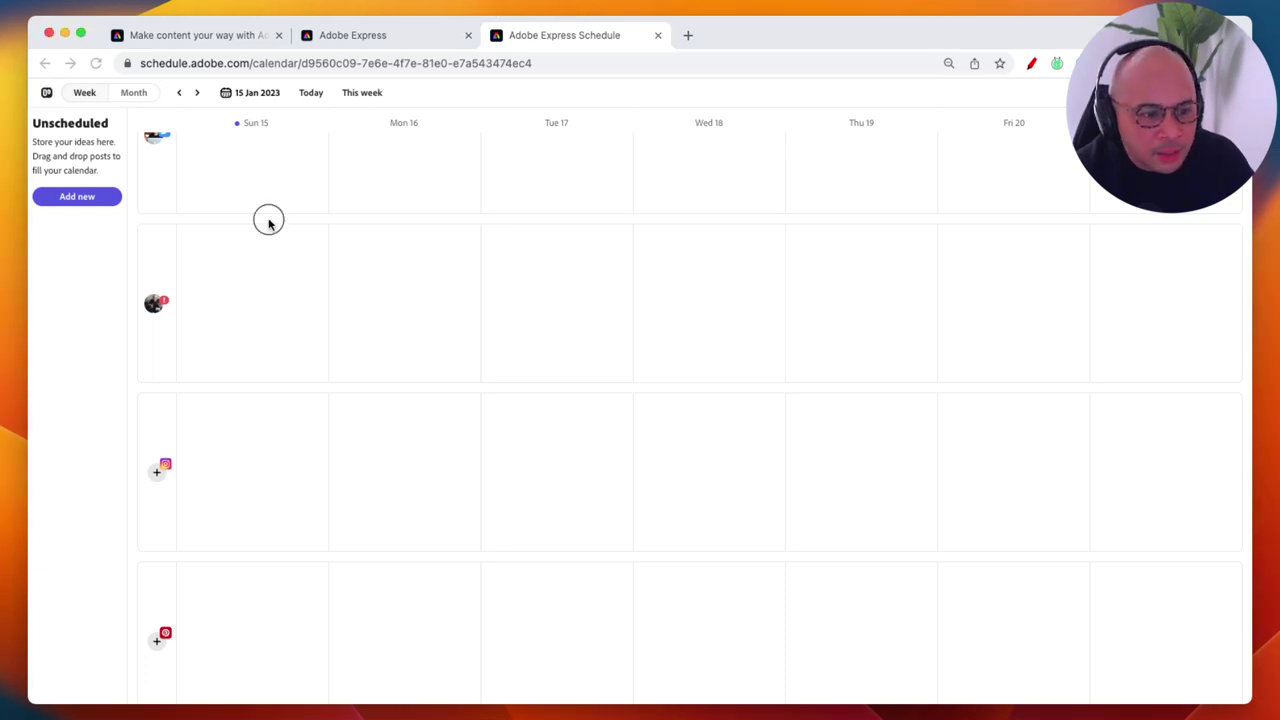
{"action": "left_click", "coordinate": [351, 36]}
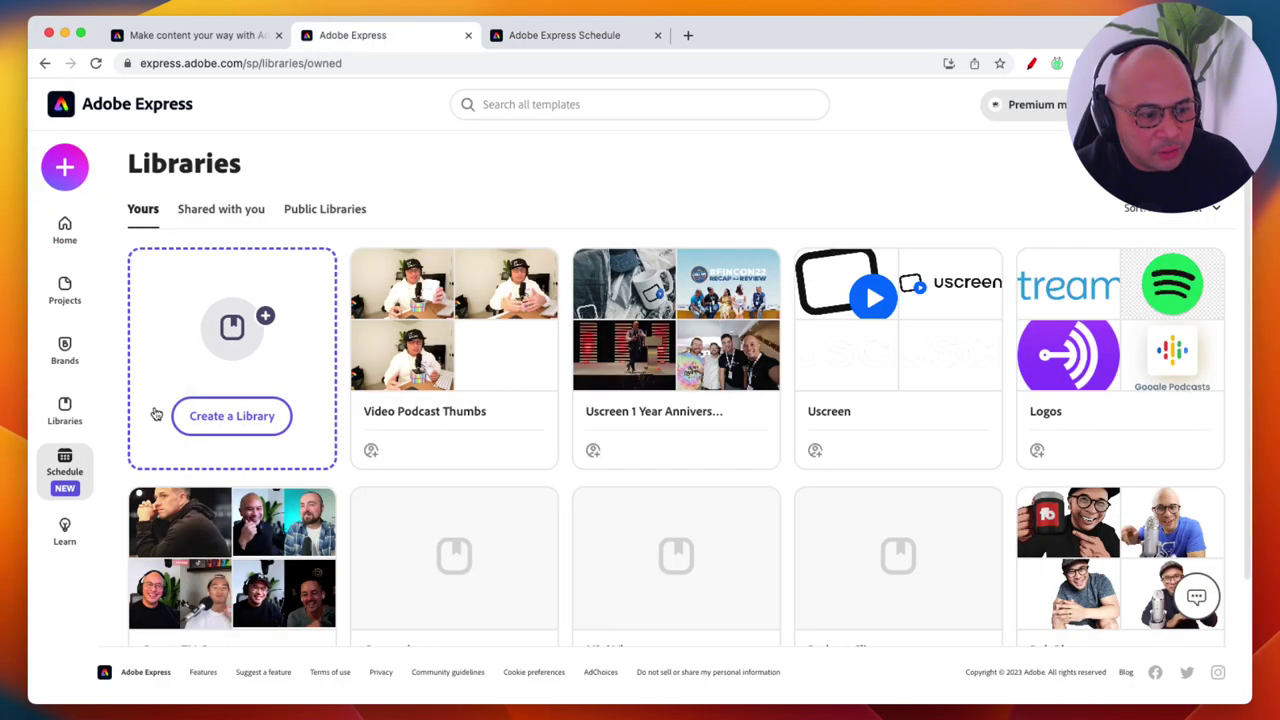
Open the Learn page listing tutorials like Group objects, Remove background and Undo and redo
{"action": "left_click", "coordinate": [65, 537]}
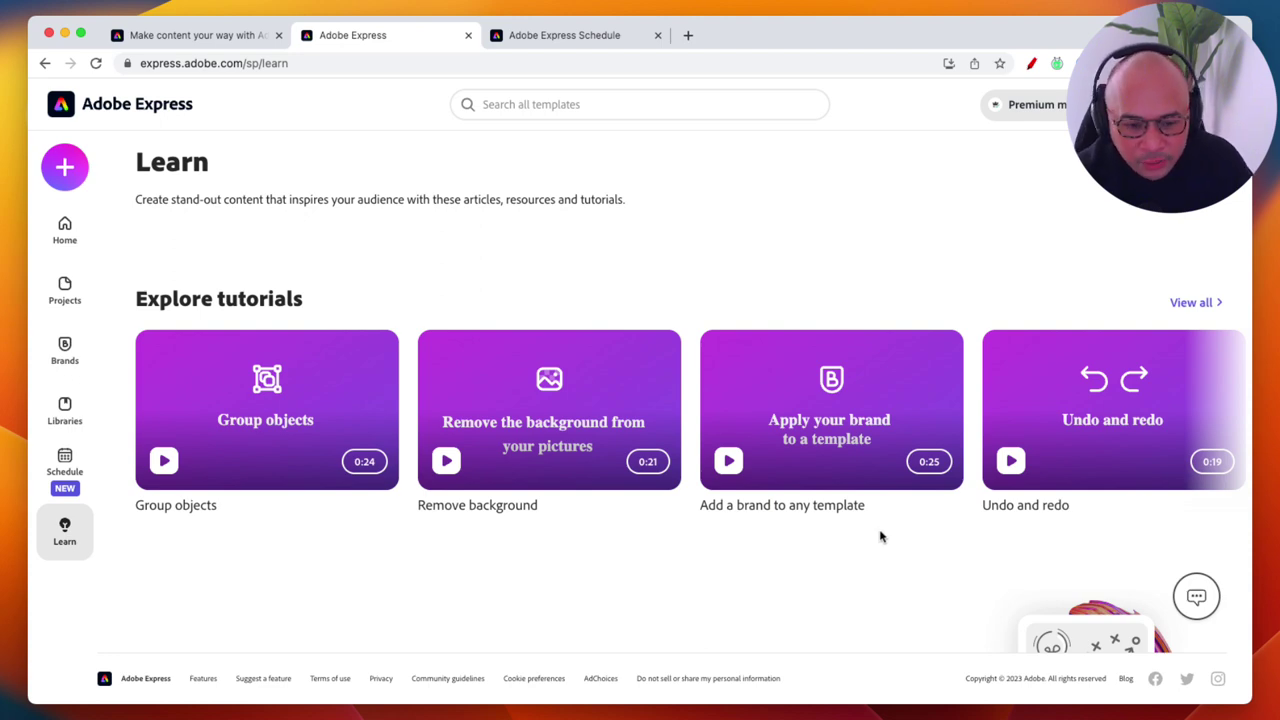
Open View all tutorials and scroll through cards such as Refine a cutout and Create curved text
{"action": "left_click", "coordinate": [1177, 305]}
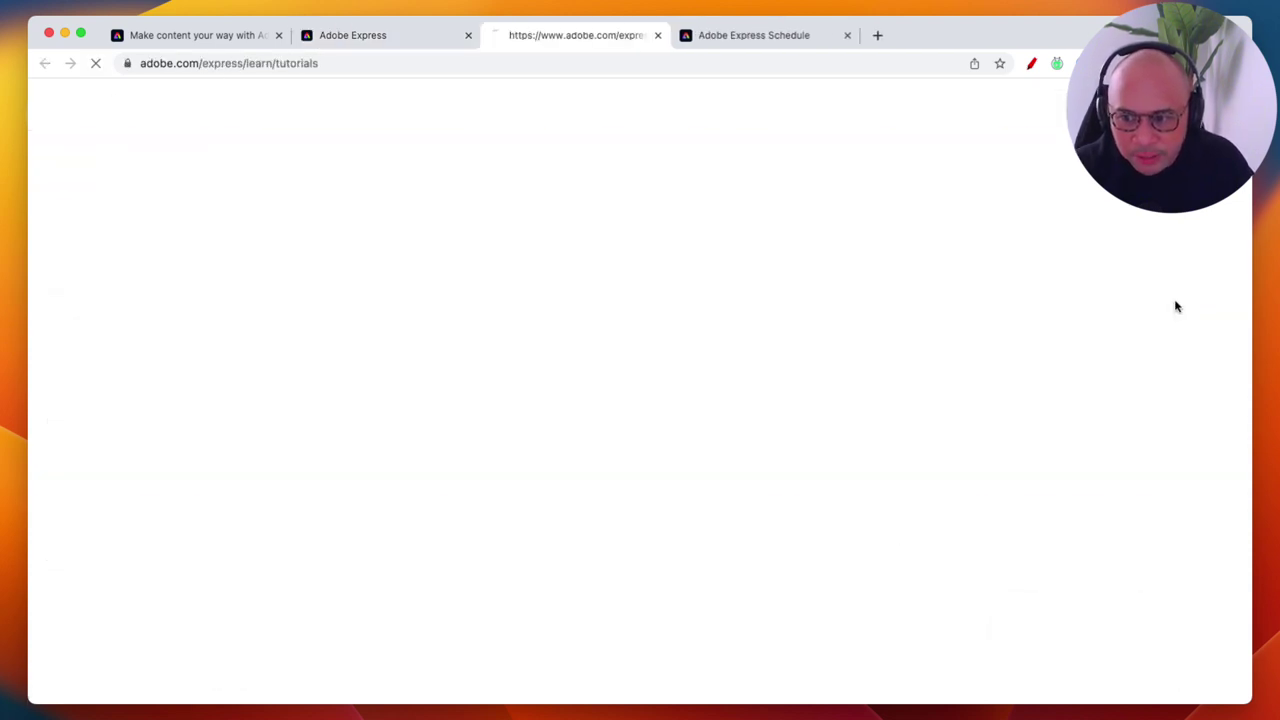
{"action": "scroll", "coordinate": [614, 288], "scroll_direction": "down", "scroll_amount": 4}
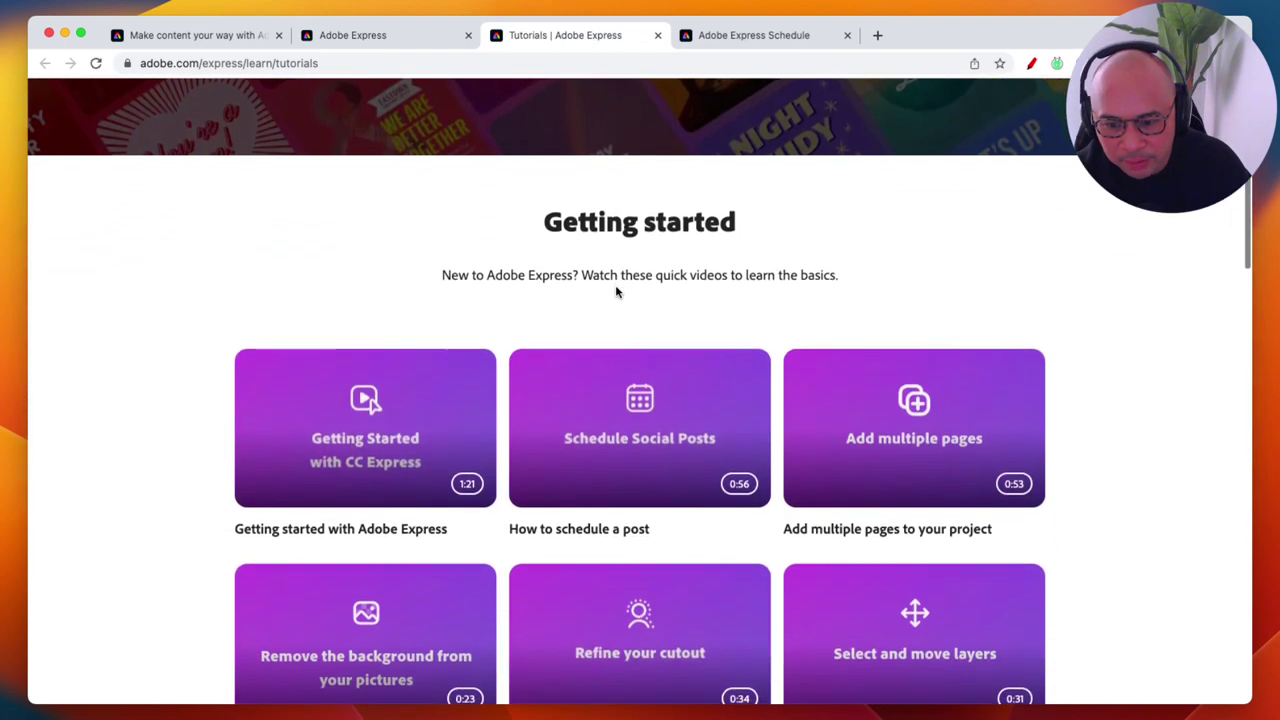
{"action": "scroll", "coordinate": [616, 291], "scroll_direction": "down", "scroll_amount": 5}
{"action": "scroll", "coordinate": [617, 293], "scroll_direction": "up", "scroll_amount": 1}
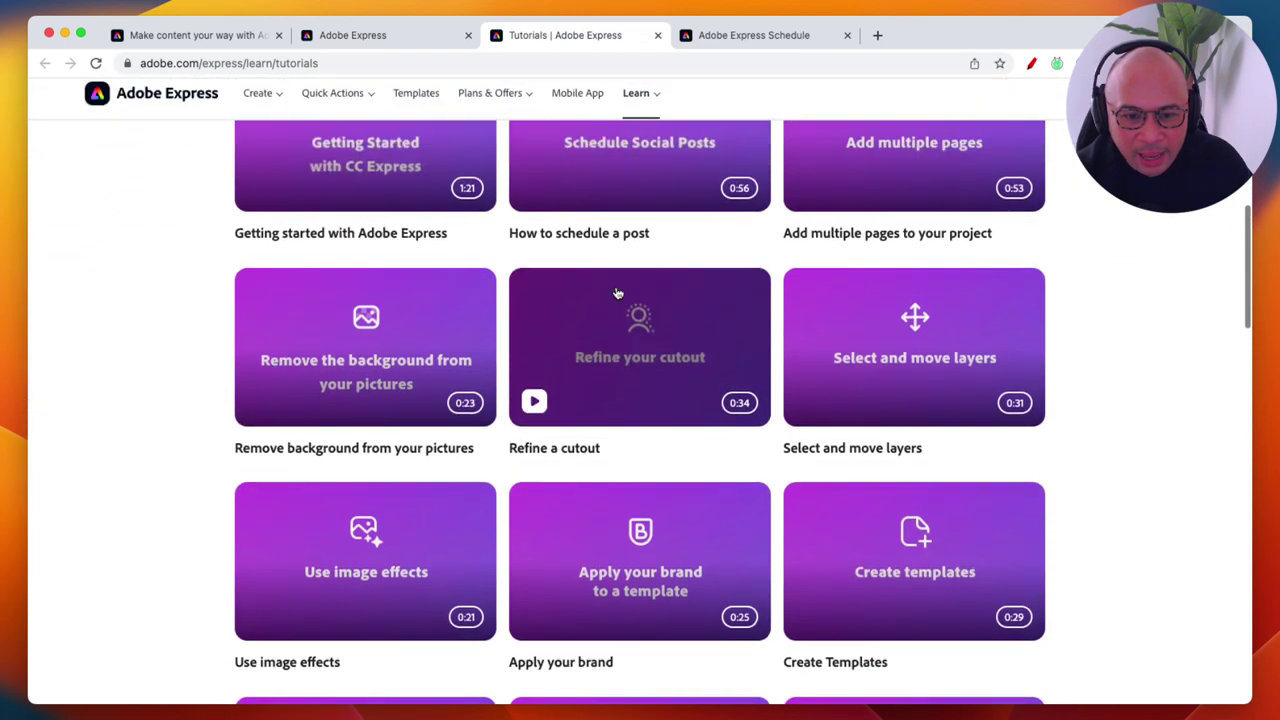
{"action": "scroll", "coordinate": [617, 293], "scroll_direction": "up", "scroll_amount": 2}
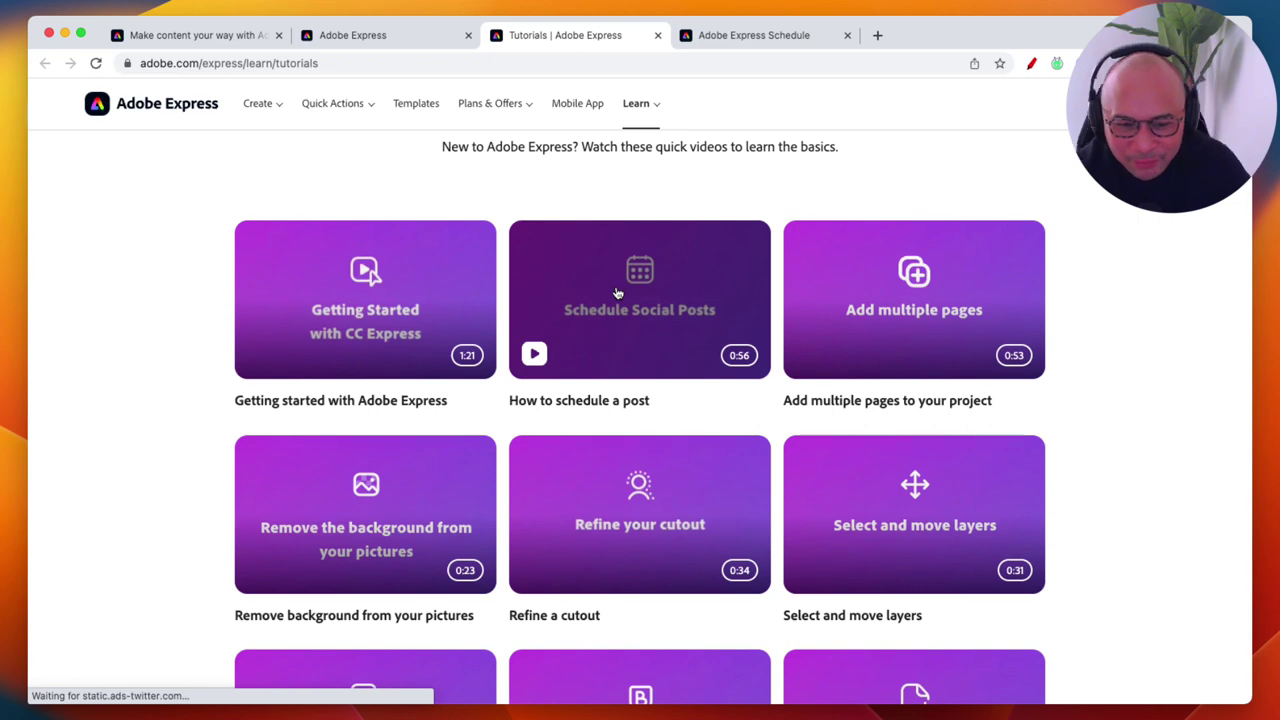
{"action": "scroll", "coordinate": [792, 405], "scroll_direction": "down", "scroll_amount": 1}
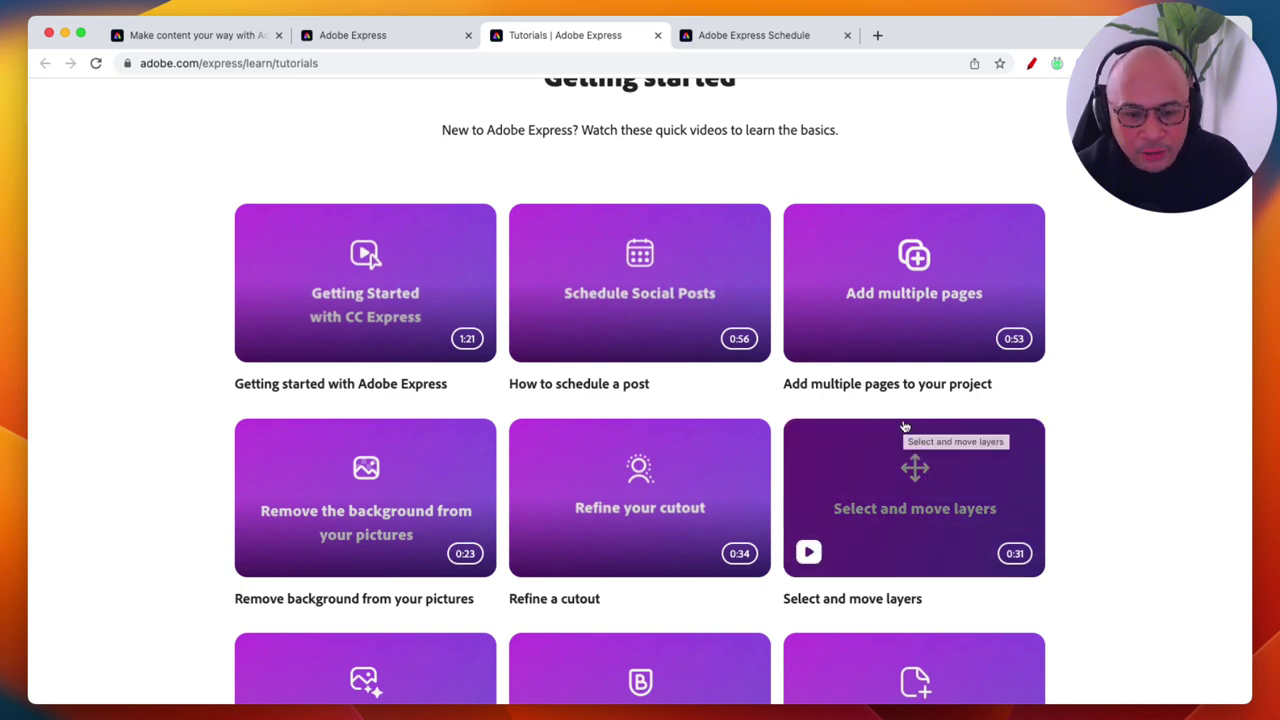
{"action": "scroll", "coordinate": [904, 426], "scroll_direction": "up", "scroll_amount": 5}
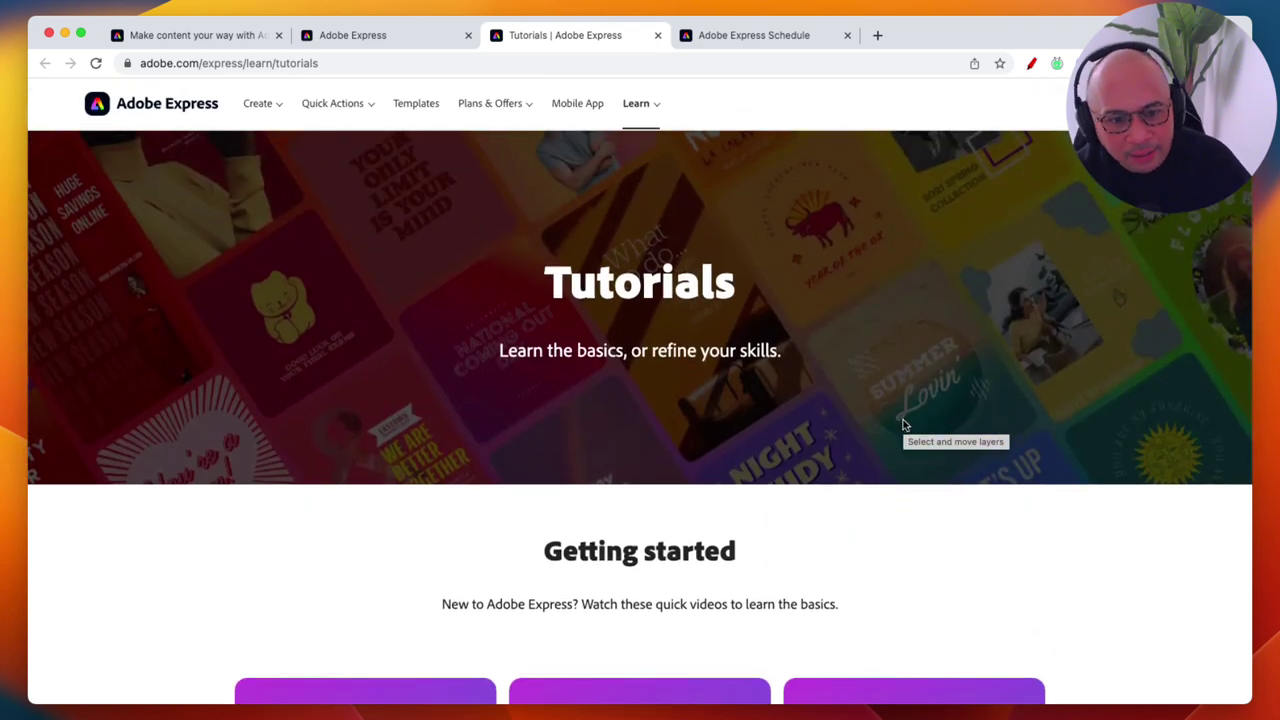
{"action": "scroll", "coordinate": [903, 425], "scroll_direction": "down", "scroll_amount": 2}
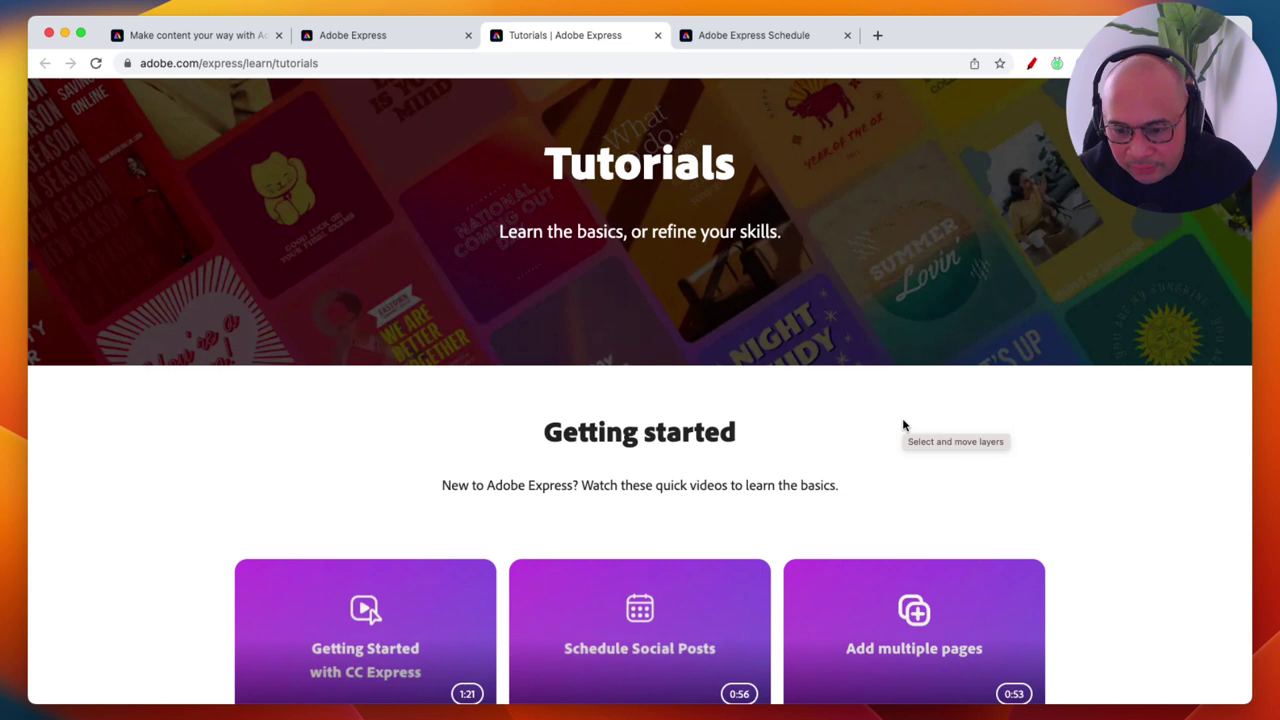
{"action": "scroll", "coordinate": [903, 425], "scroll_direction": "down", "scroll_amount": 4}
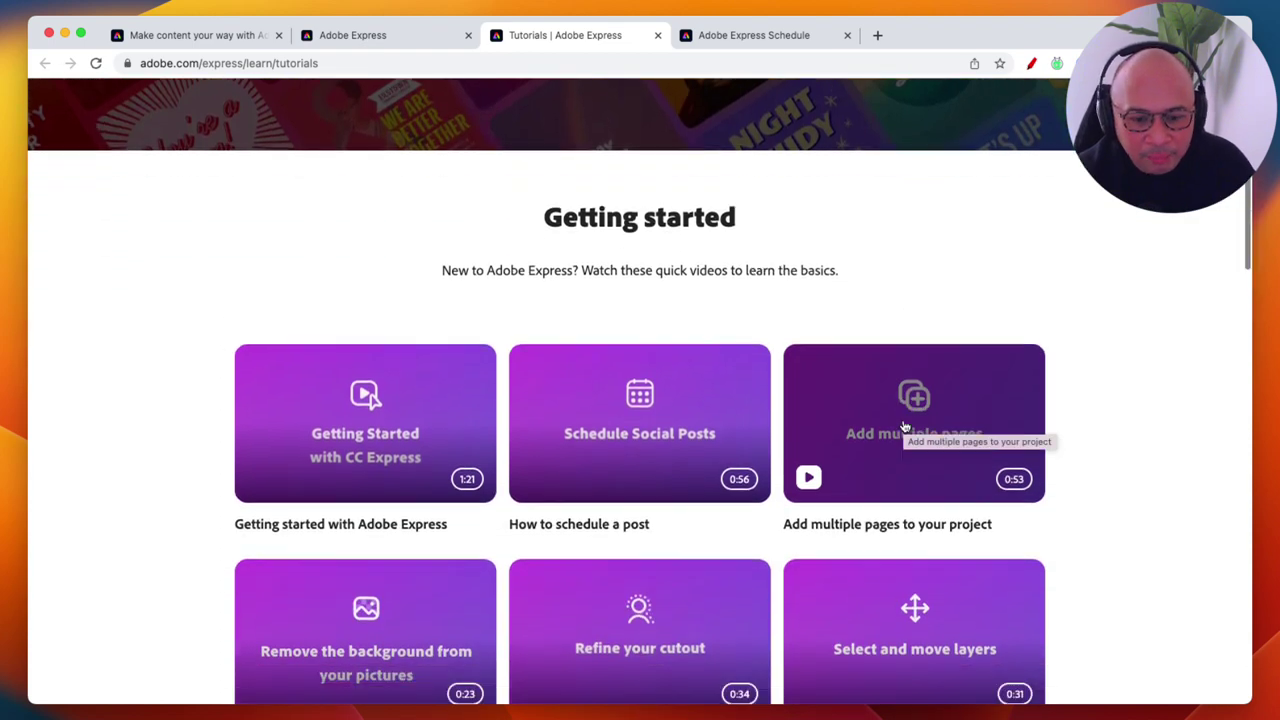
{"action": "scroll", "coordinate": [904, 427], "scroll_direction": "down", "scroll_amount": 1}
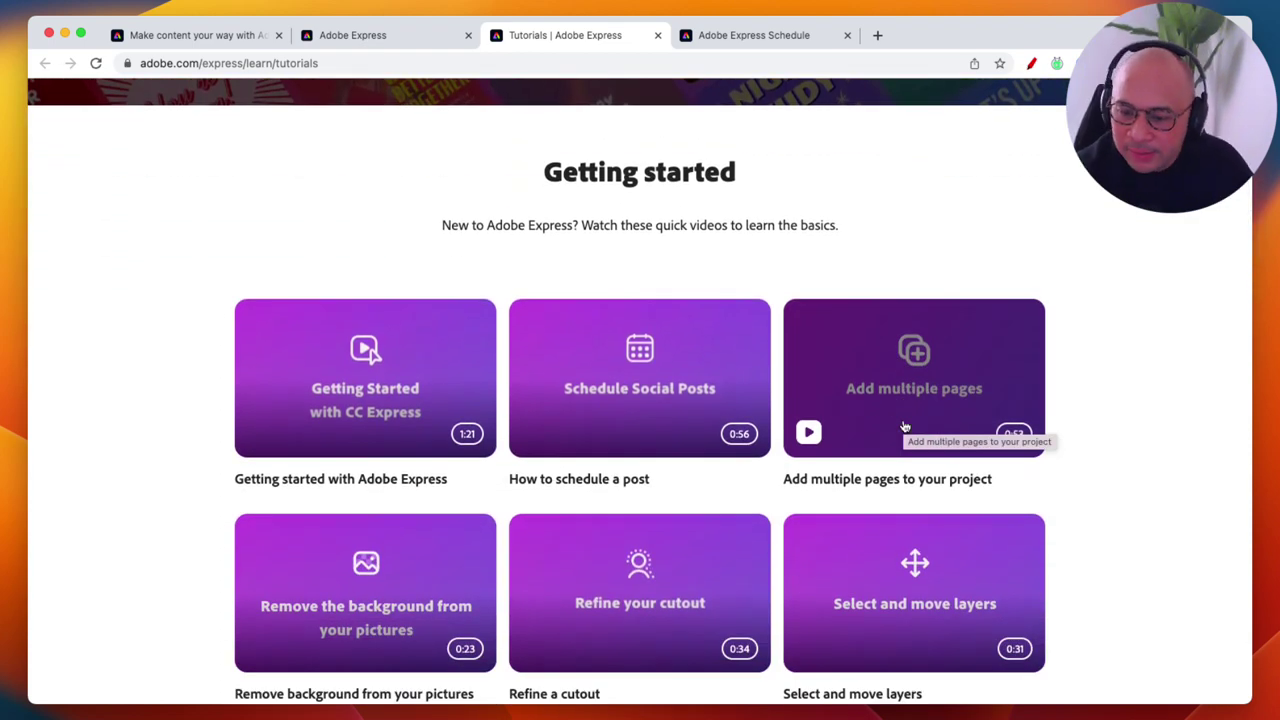
{"action": "scroll", "coordinate": [904, 427], "scroll_direction": "down", "scroll_amount": 1}
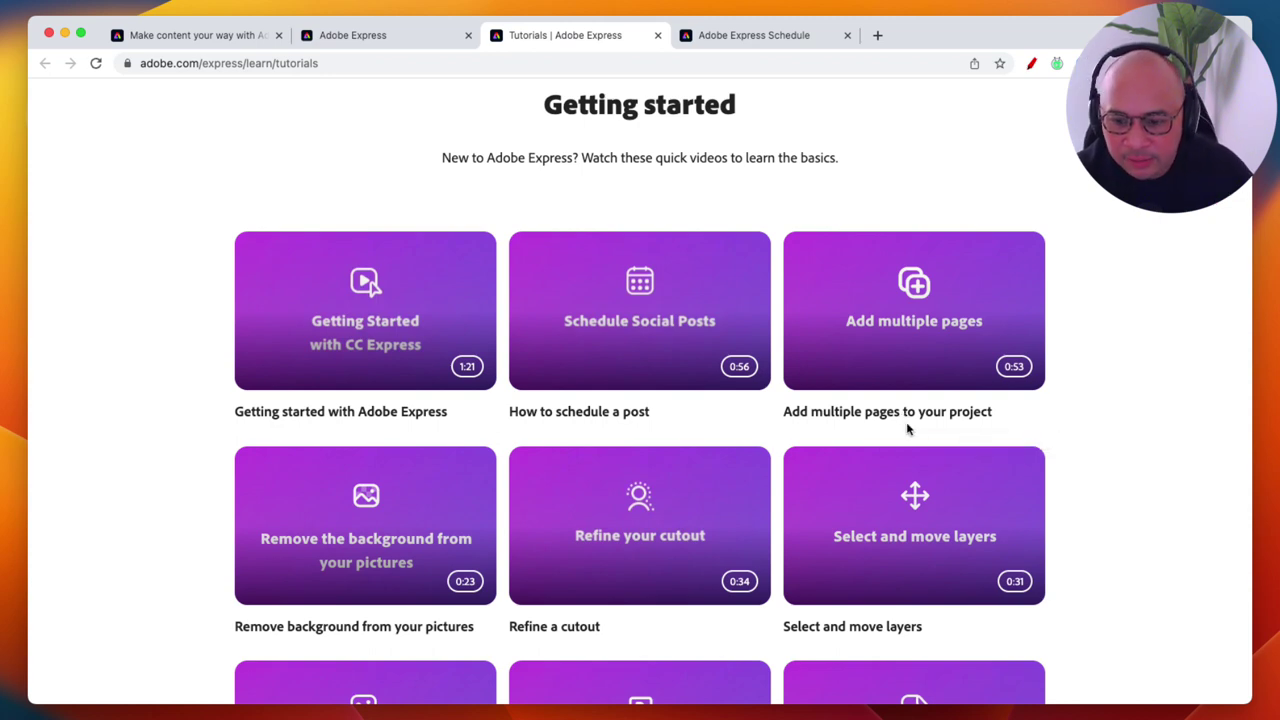
{"action": "scroll", "coordinate": [907, 429], "scroll_direction": "down", "scroll_amount": 2}
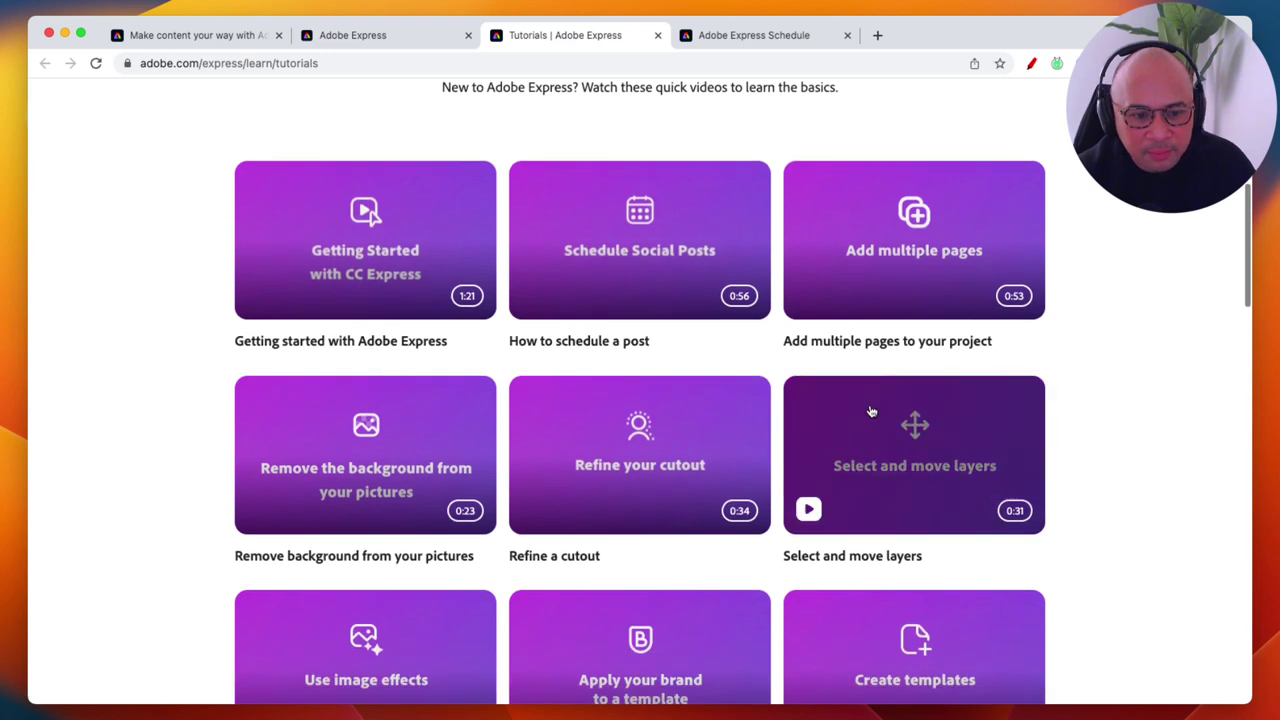
{"action": "scroll", "coordinate": [606, 358], "scroll_direction": "down", "scroll_amount": 1}
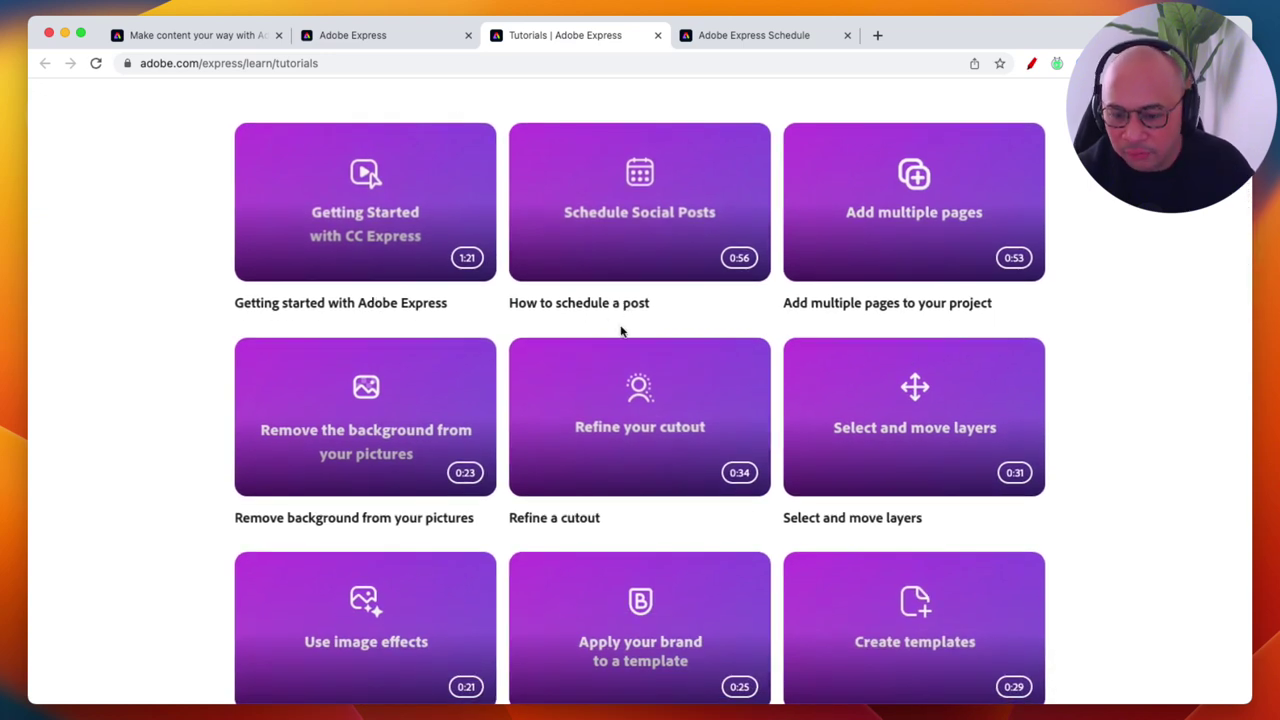
{"action": "scroll", "coordinate": [620, 331], "scroll_direction": "down", "scroll_amount": 5}
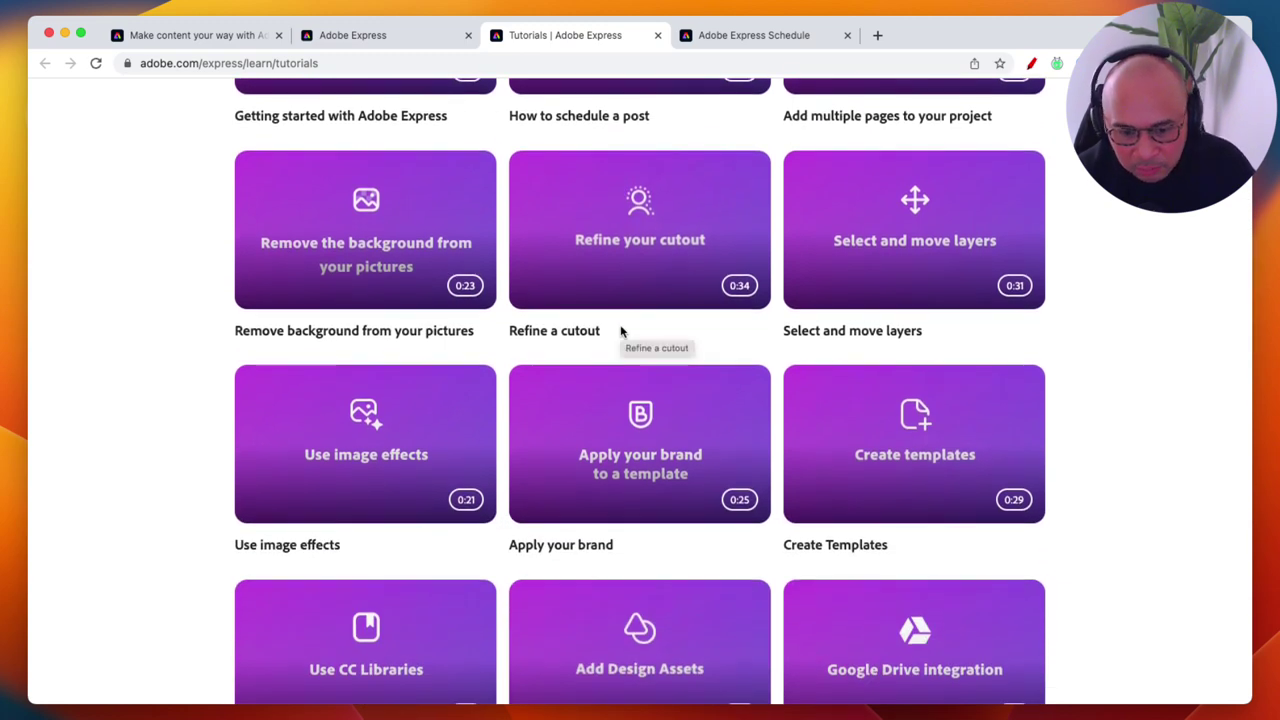
{"action": "scroll", "coordinate": [620, 331], "scroll_direction": "down", "scroll_amount": 4}
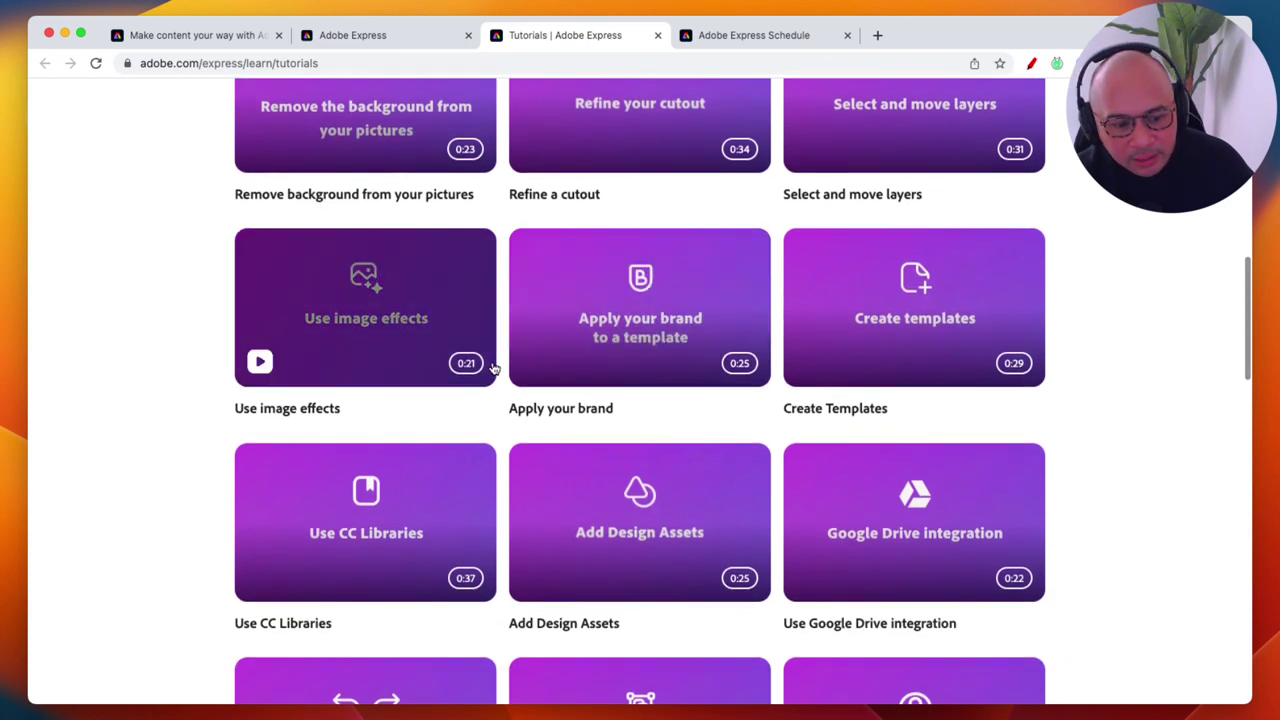
{"action": "scroll", "coordinate": [493, 368], "scroll_direction": "down", "scroll_amount": 5}
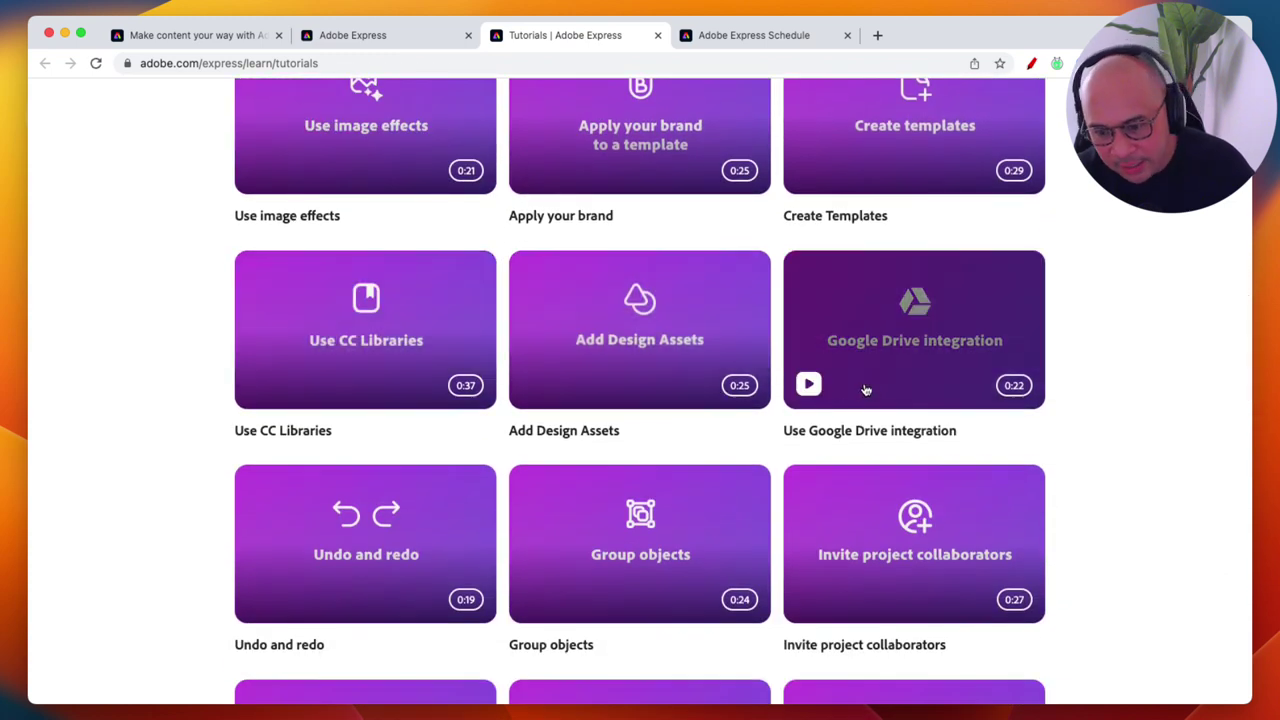
{"action": "scroll", "coordinate": [866, 390], "scroll_direction": "down", "scroll_amount": 2}
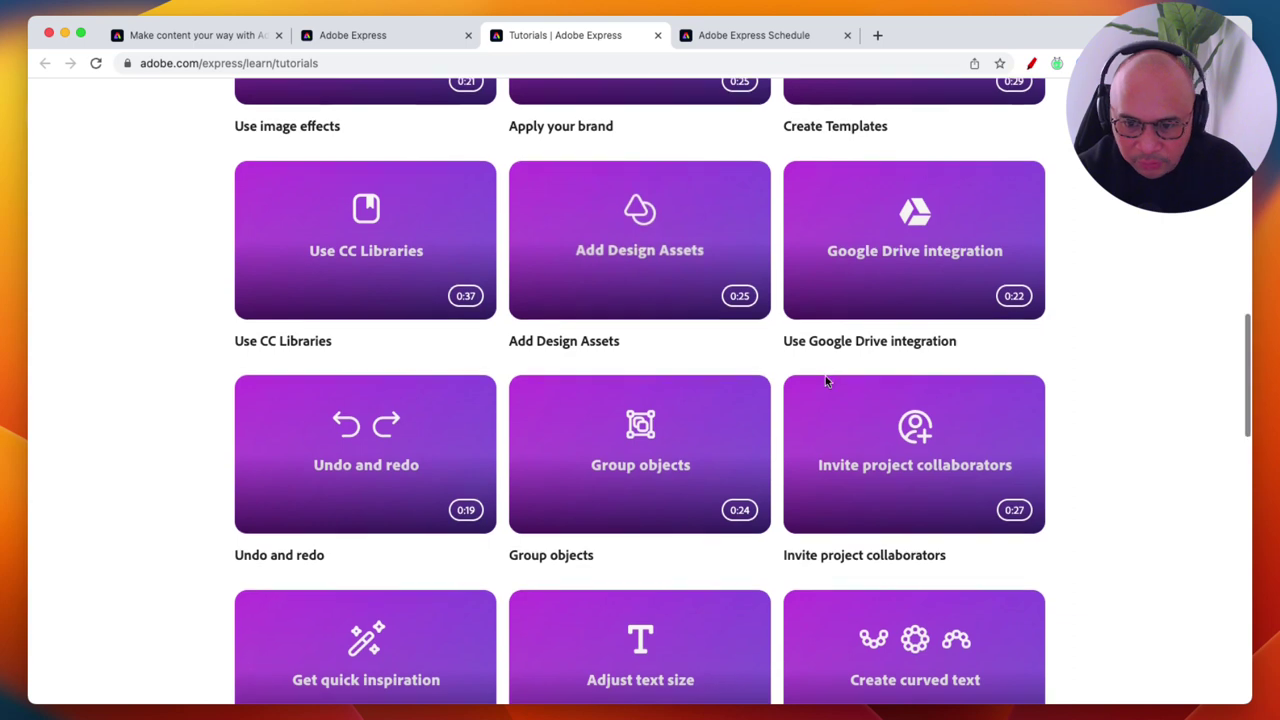
{"action": "scroll", "coordinate": [825, 380], "scroll_direction": "down", "scroll_amount": 3}
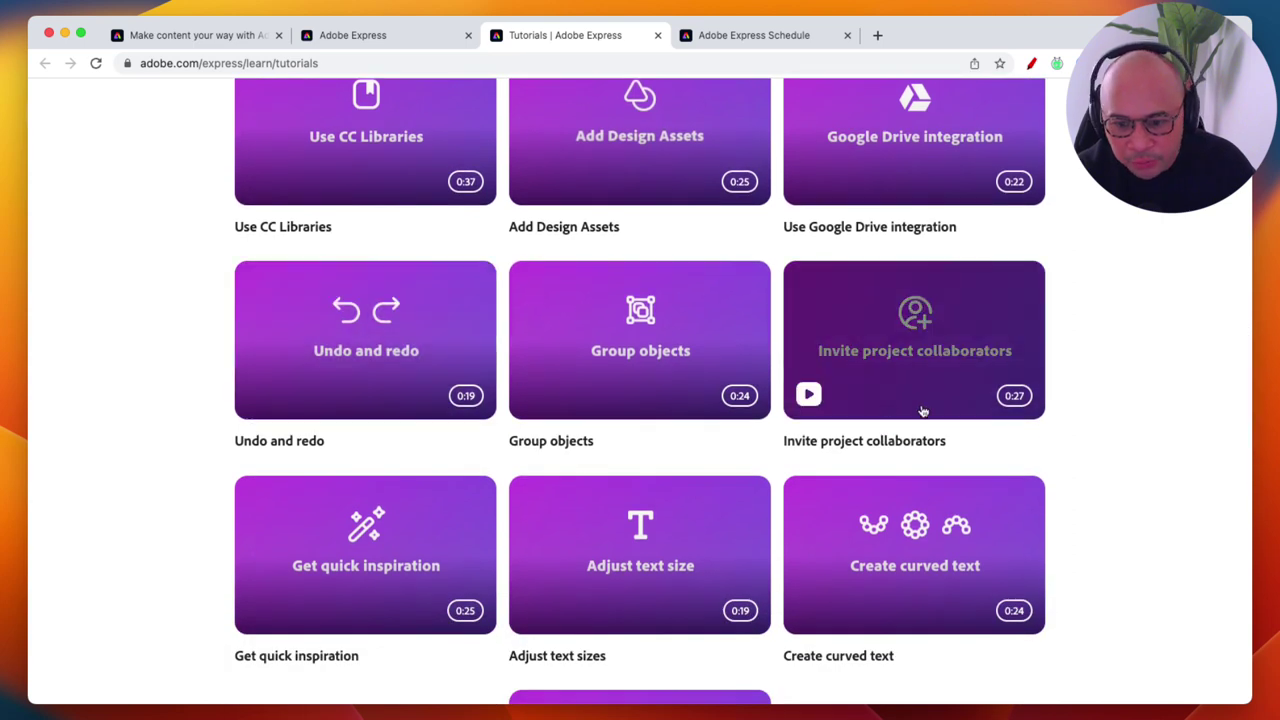
{"action": "scroll", "coordinate": [923, 411], "scroll_direction": "down", "scroll_amount": 4}
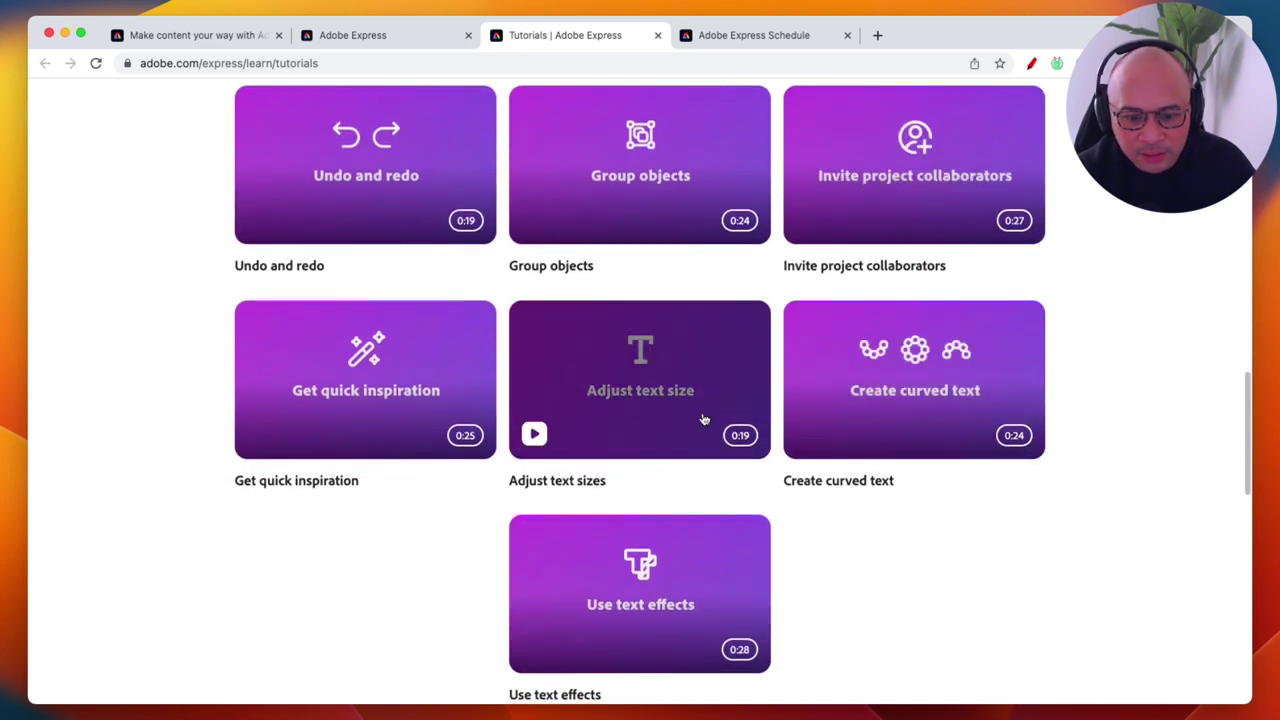
Play the Create curved text tutorial video, then pause and close it
{"action": "left_click", "coordinate": [918, 405]}
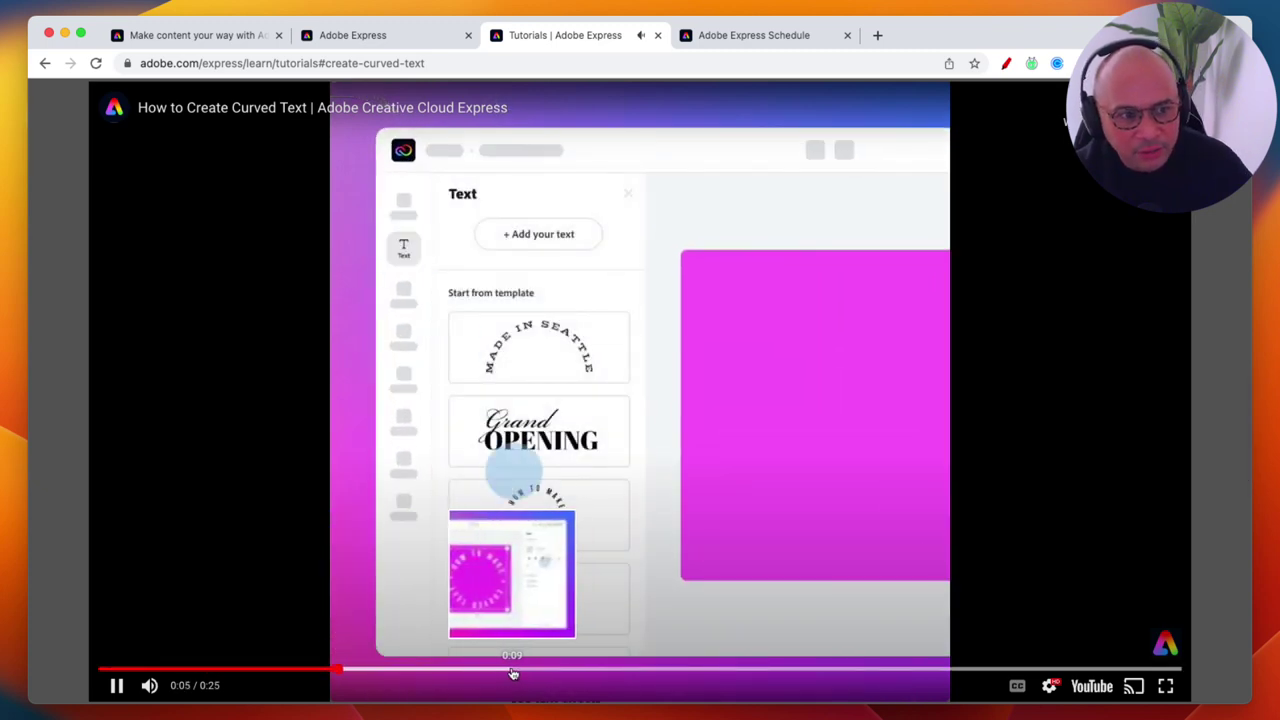
{"action": "left_click", "coordinate": [117, 686]}
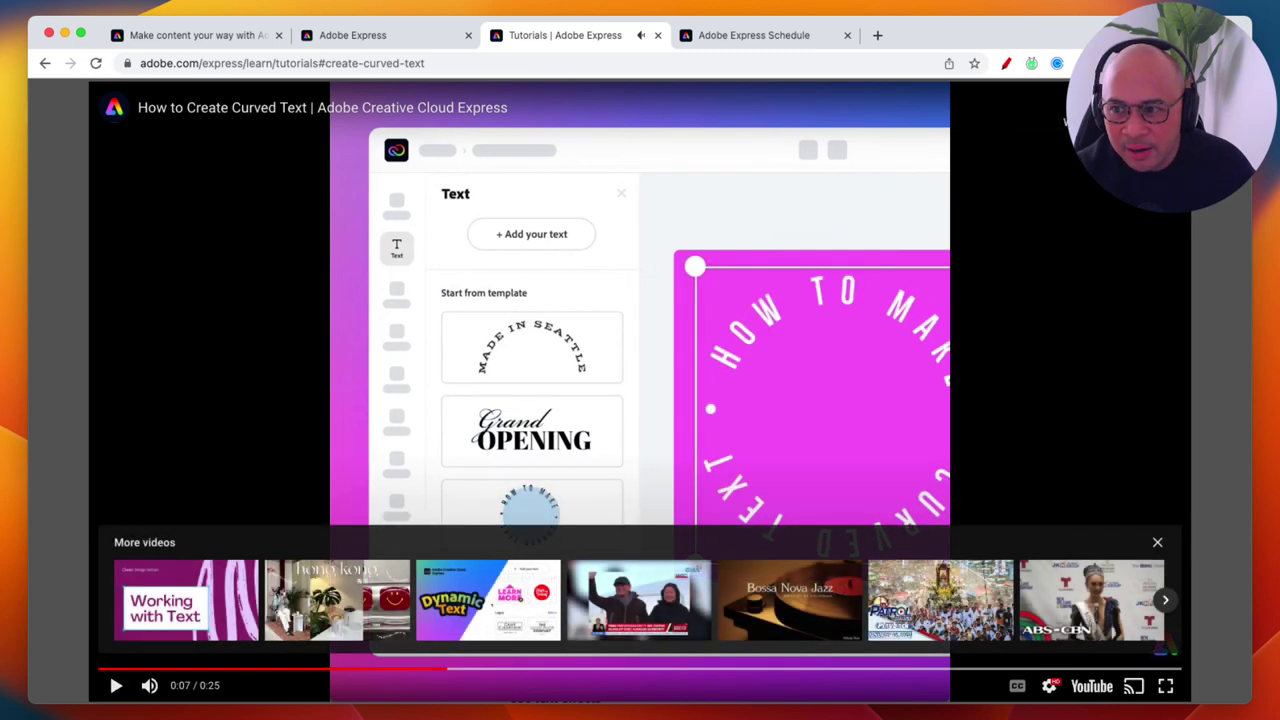
{"action": "key", "text": "Escape"}
Return to the main Adobe Express tab's Learn page
{"action": "scroll", "coordinate": [709, 318], "scroll_direction": "up", "scroll_amount": 7}
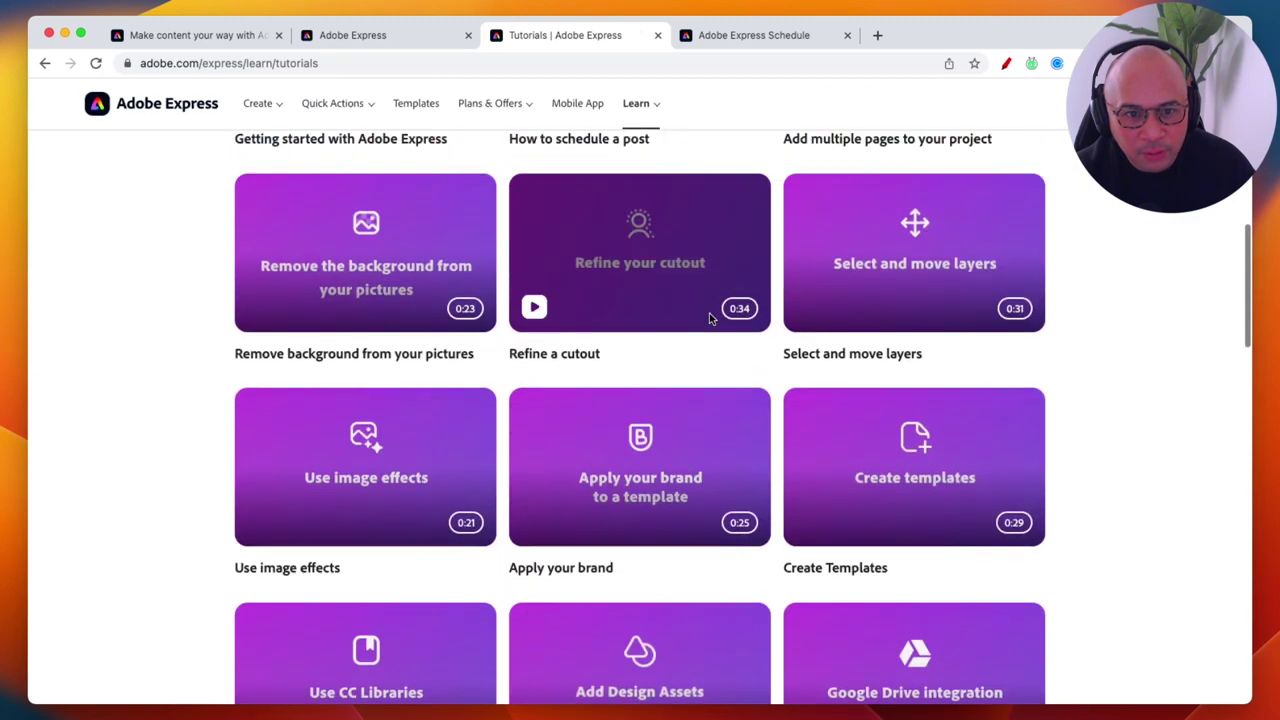
{"action": "scroll", "coordinate": [709, 318], "scroll_direction": "up", "scroll_amount": 8}
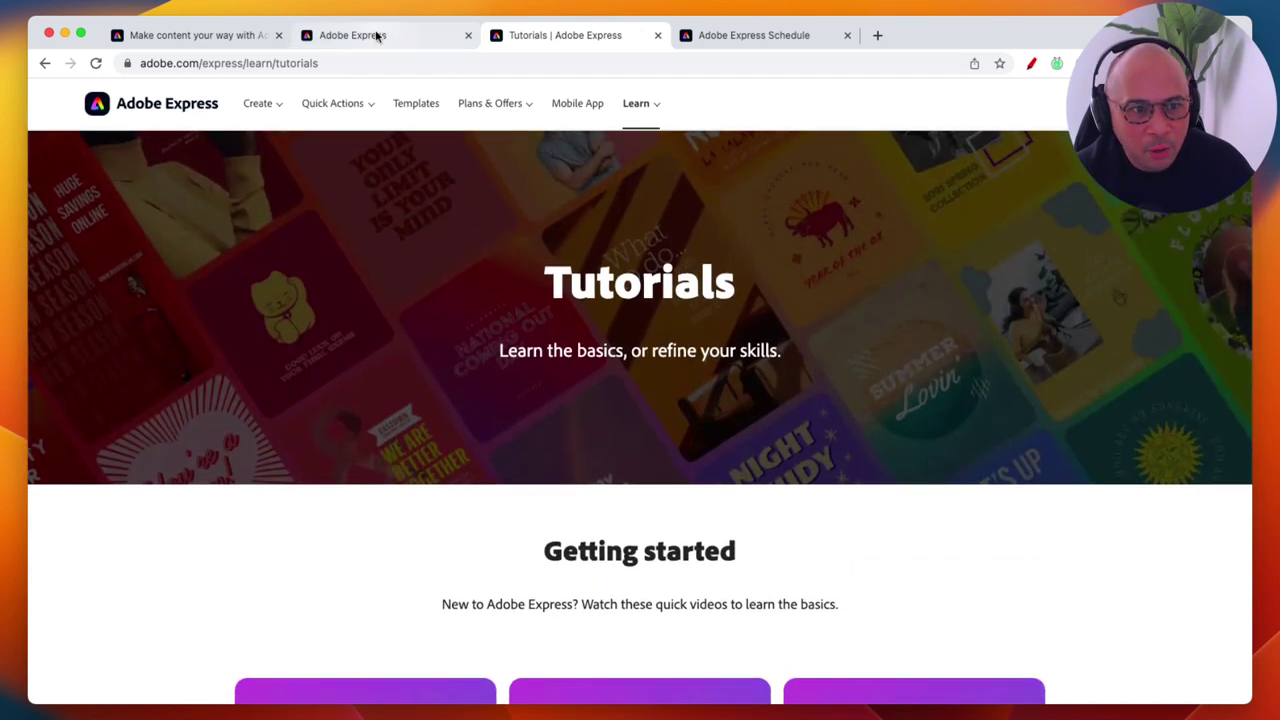
{"action": "left_click", "coordinate": [378, 36]}
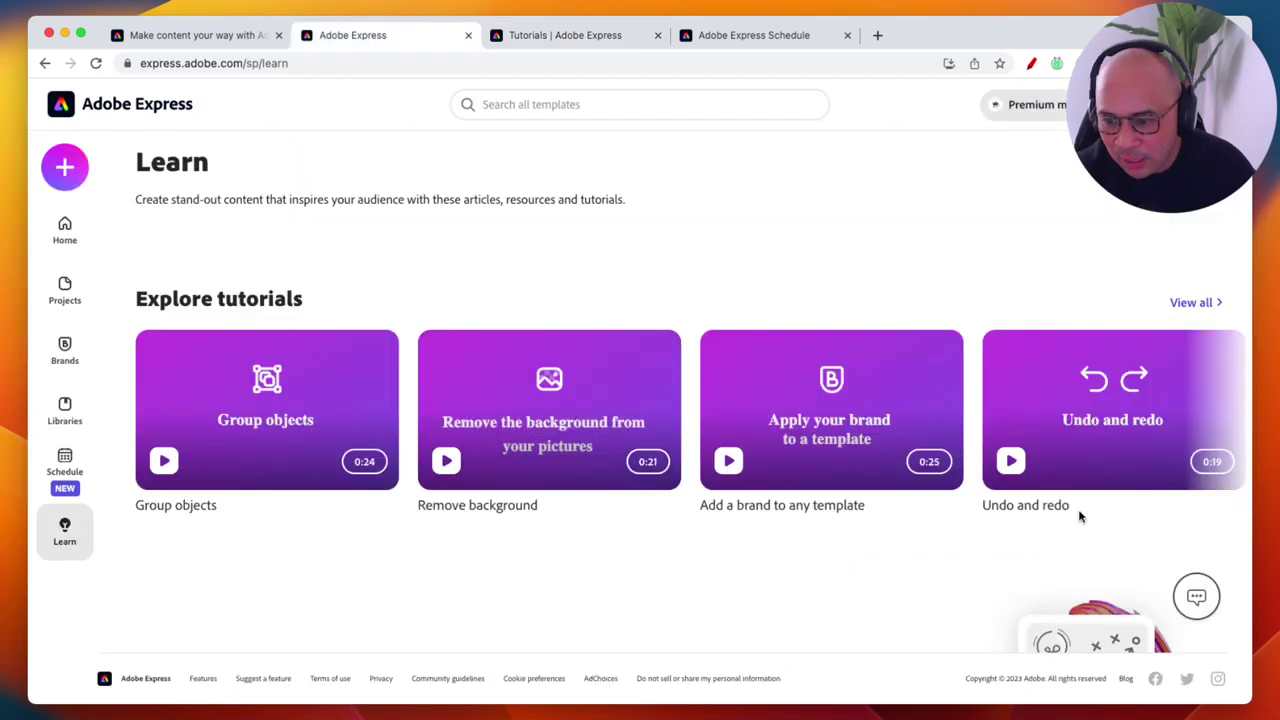
{"action": "mouse_move", "coordinate": [553, 462]}
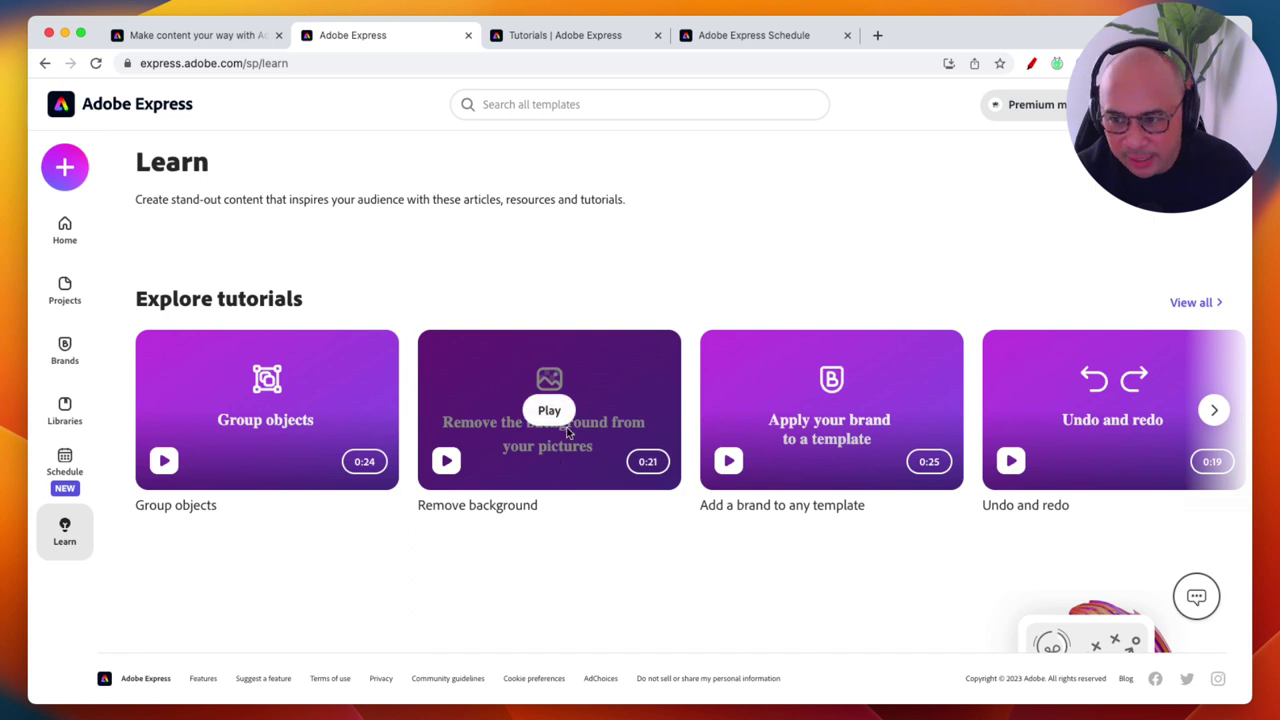